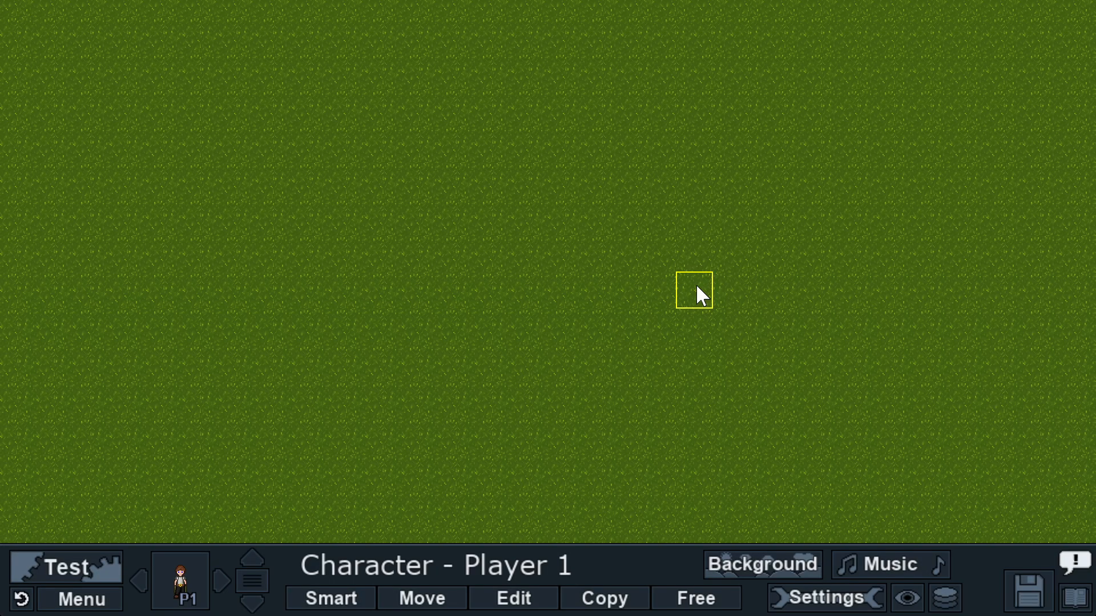
# Step: Paint a rectangle of Liquid Terrain water onto the grass
pyautogui.click(176, 559)
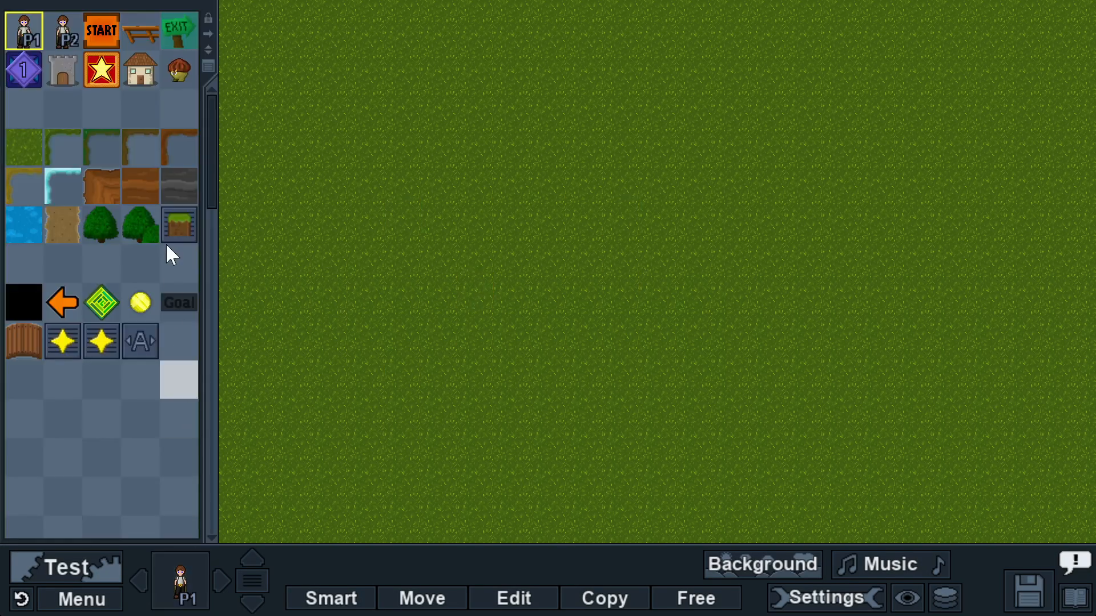
pyautogui.click(24, 225)
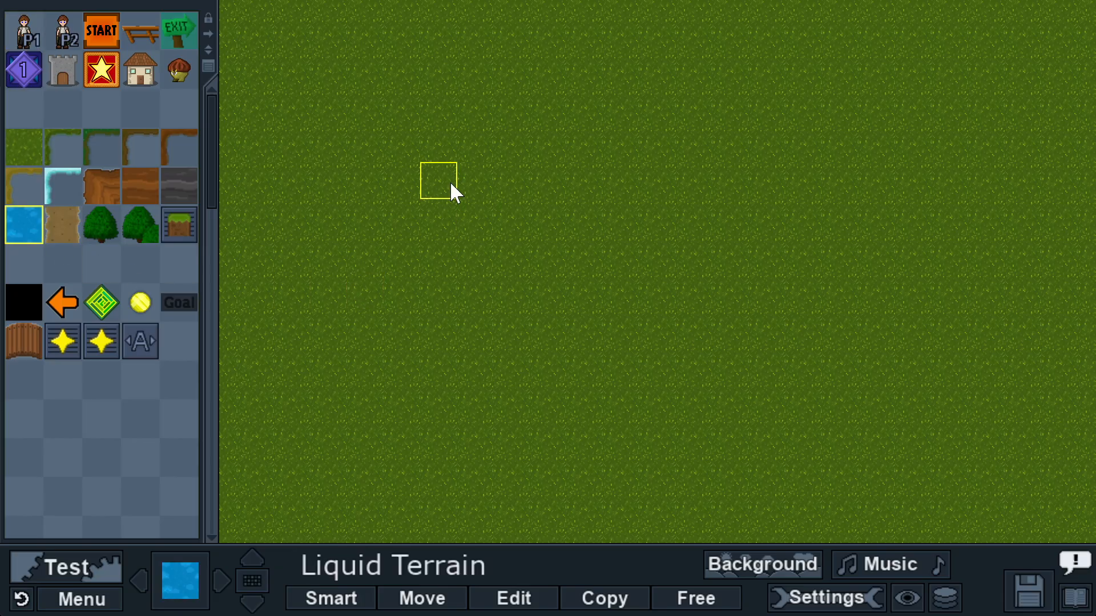
pyautogui.moveTo(451, 183); pyautogui.dragTo(640, 307)
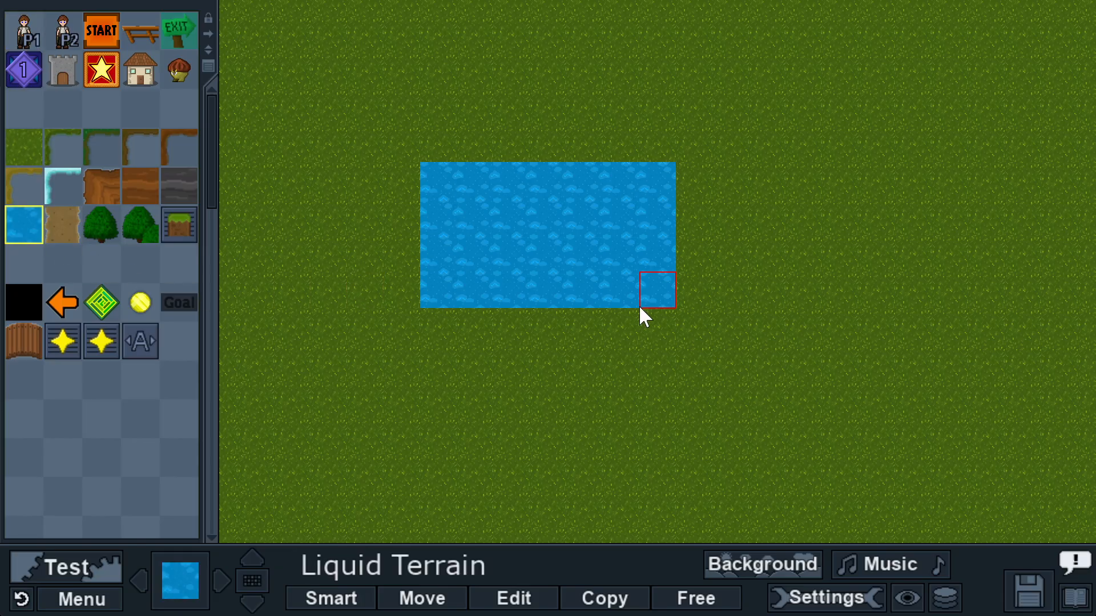
# Step: With Smart placement on, lay an L-shaped wooden bridge across the pond
pyautogui.click(27, 337)
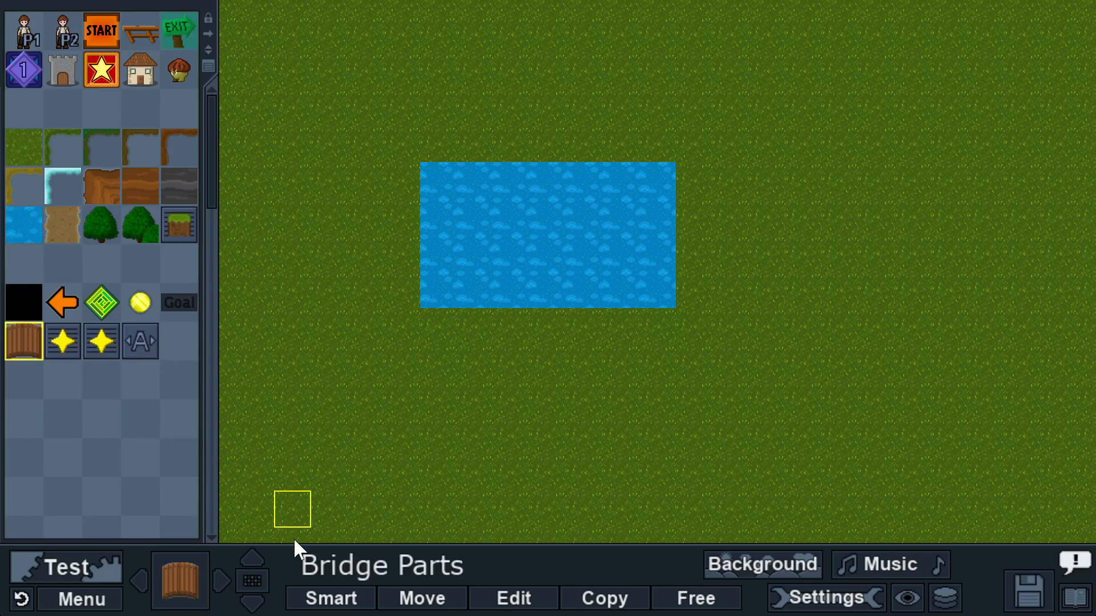
pyautogui.click(327, 600)
pyautogui.moveTo(368, 253)
pyautogui.mouseDown()
pyautogui.moveTo(551, 263)
pyautogui.moveTo(583, 161)
pyautogui.moveTo(582, 102)
pyautogui.mouseUp()
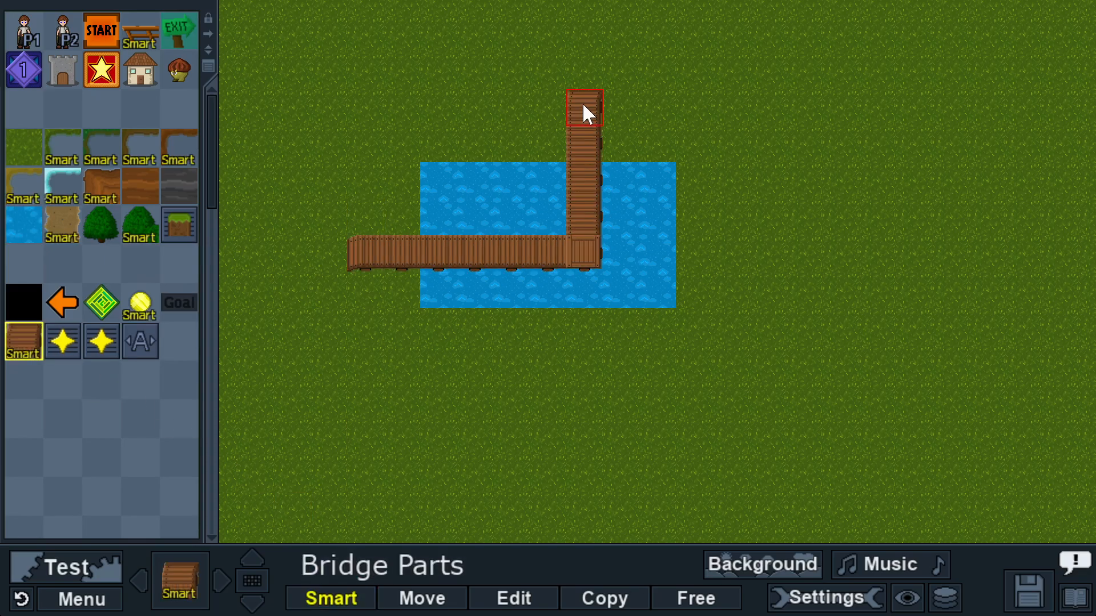
# Step: Paint Grass Edges along the pond's top and bottom sides
pyautogui.click(60, 149)
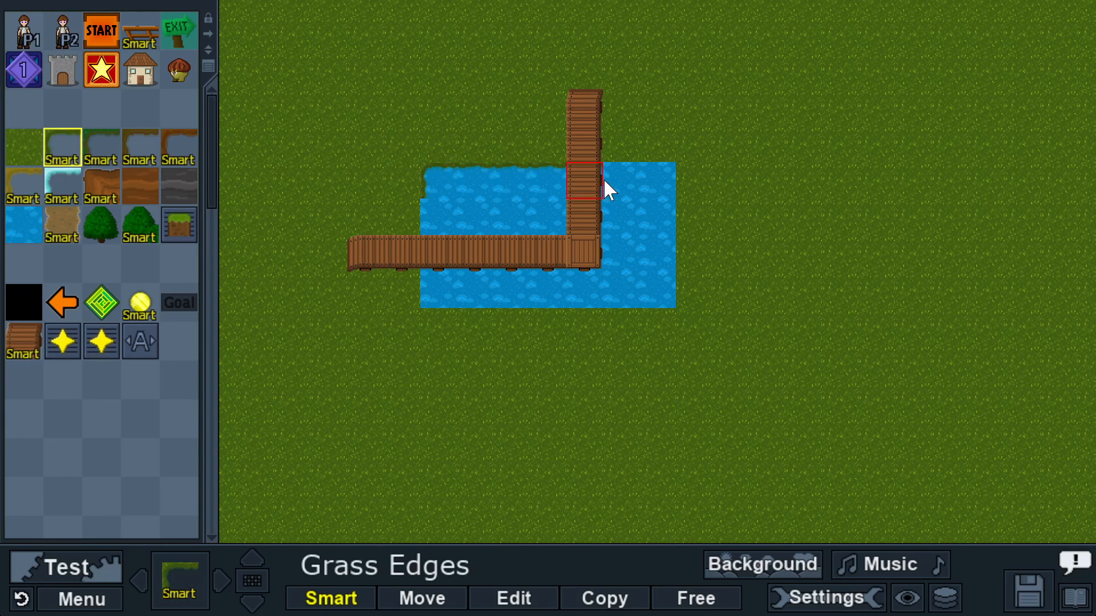
pyautogui.moveTo(605, 181); pyautogui.dragTo(654, 182)
pyautogui.moveTo(653, 291)
pyautogui.mouseDown()
pyautogui.moveTo(480, 294)
pyautogui.moveTo(440, 227)
pyautogui.mouseUp()
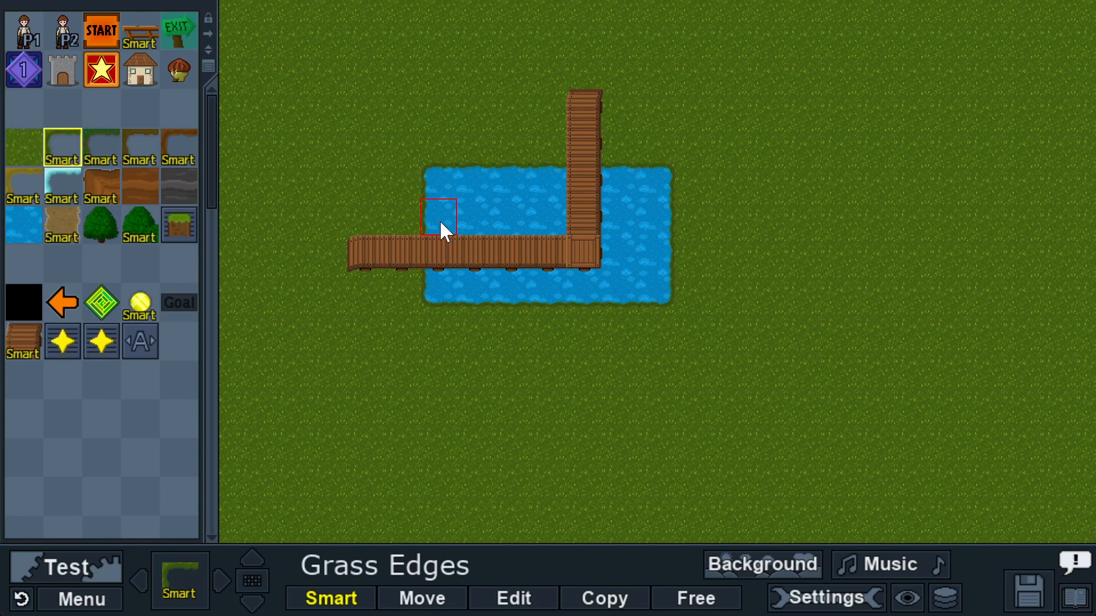
# Step: Place the P1 spawn on the bridge's upper vertical tile with Spawn ID 1
pyautogui.click(30, 31)
pyautogui.click(576, 184)
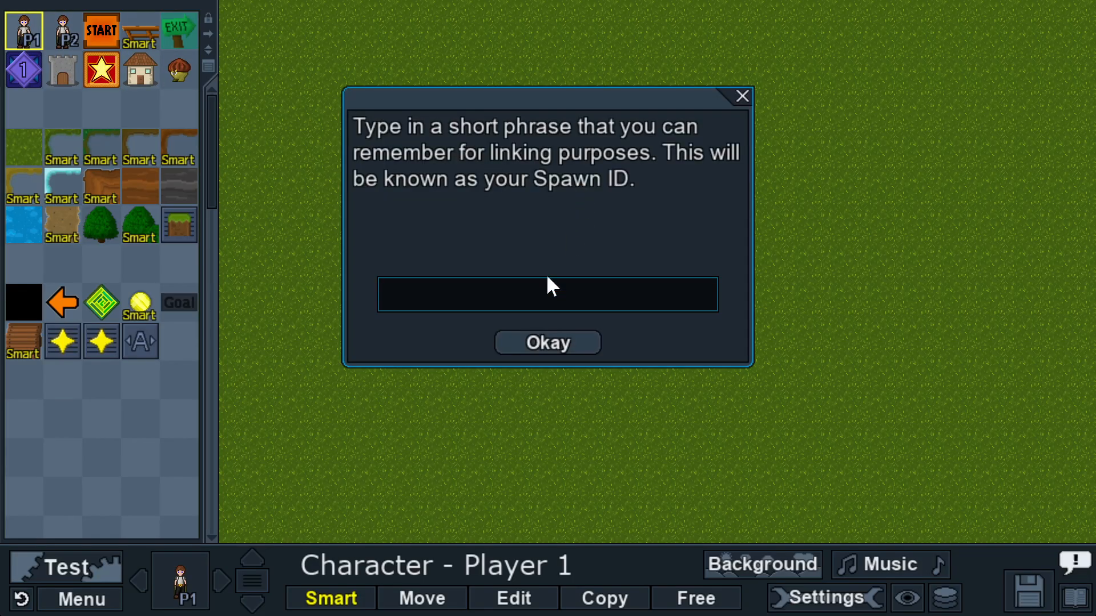
pyautogui.write('1')
pyautogui.click(560, 341)
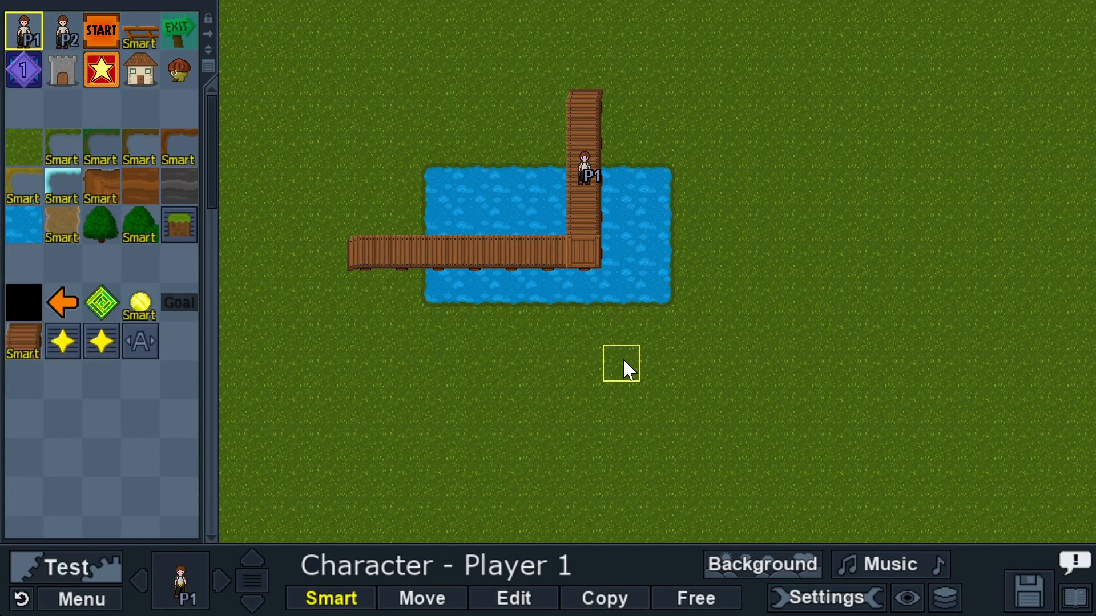
# Step: Turn Smart placement off, enable Show Layer Information, and hide the palette dock
pyautogui.click(337, 598)
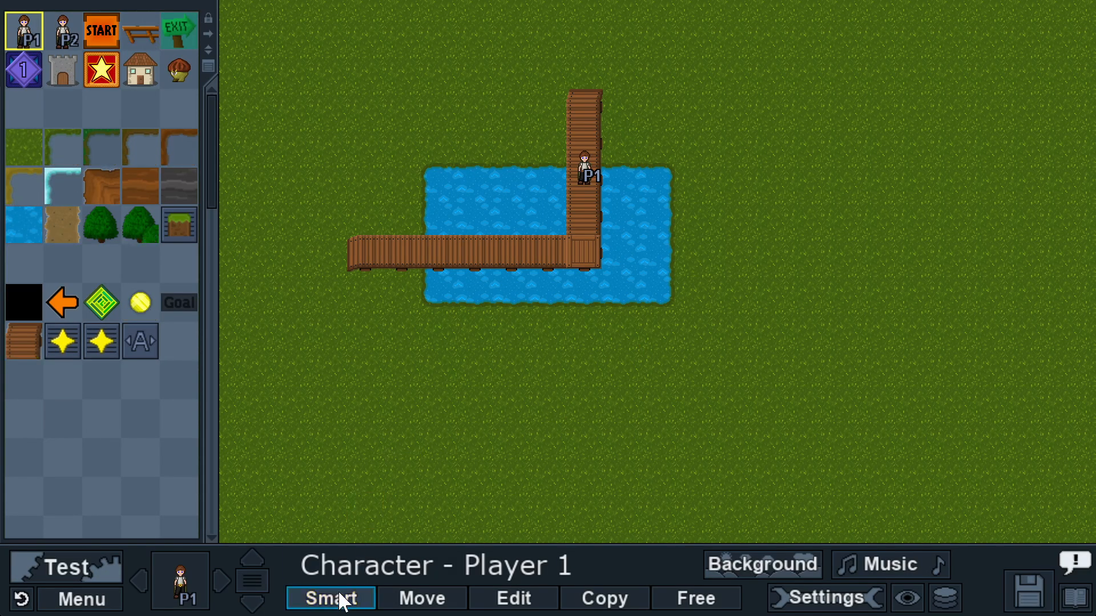
pyautogui.click(908, 600)
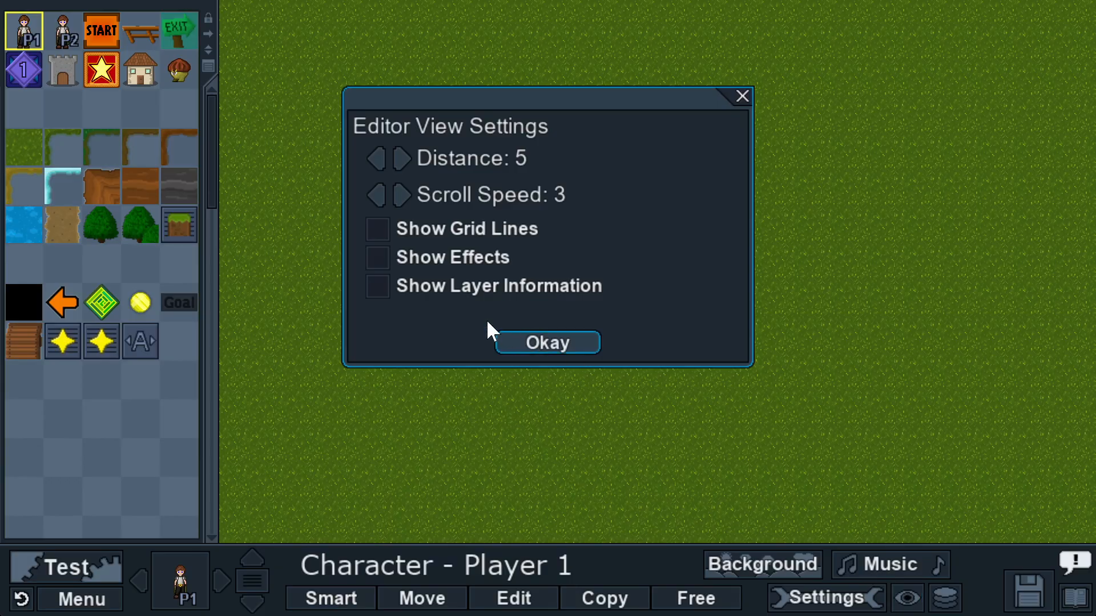
pyautogui.click(378, 286)
pyautogui.click(550, 339)
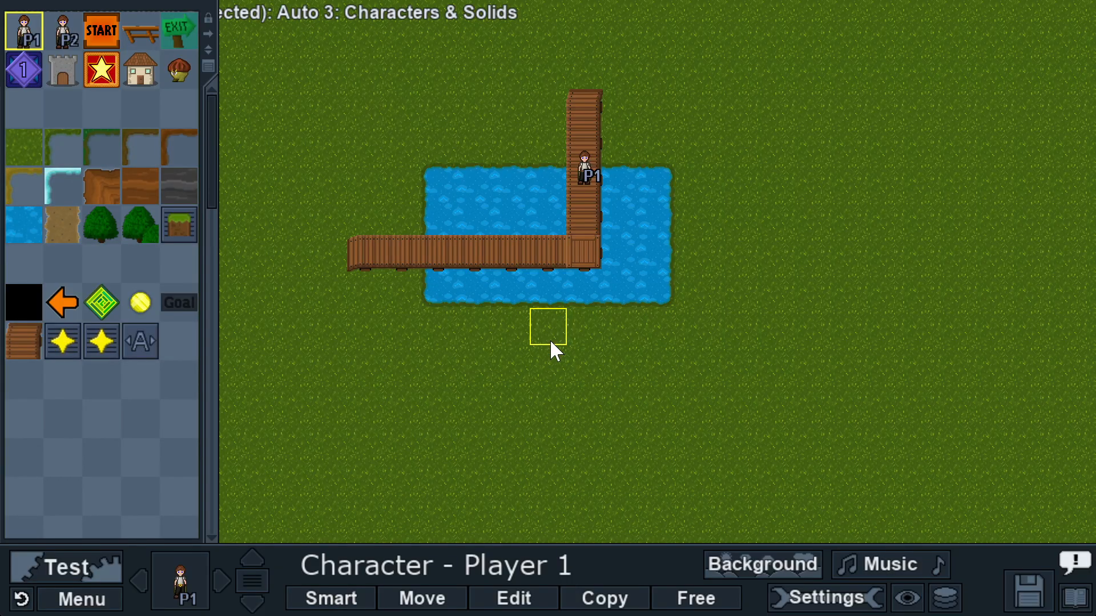
pyautogui.click(181, 574)
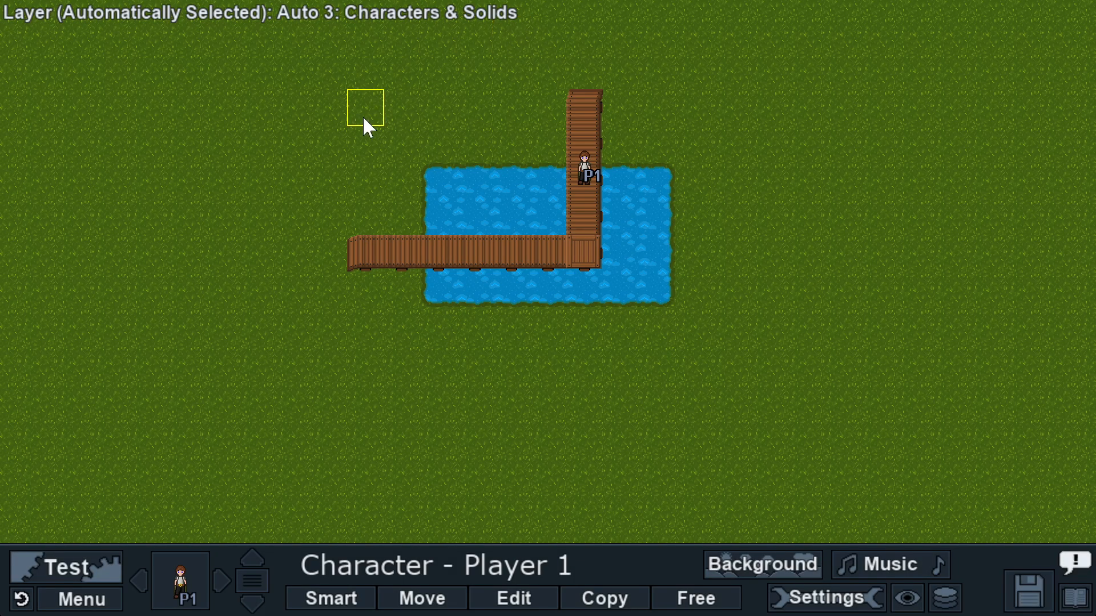
# Step: Choose the grass Ground tile from the tile palette
pyautogui.click(182, 579)
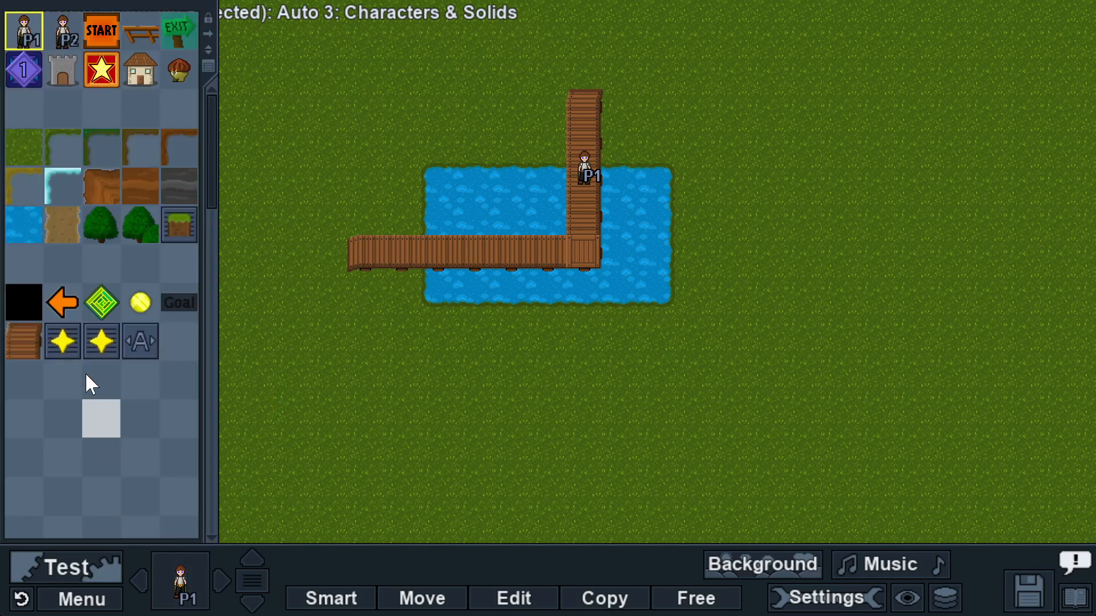
pyautogui.click(23, 225)
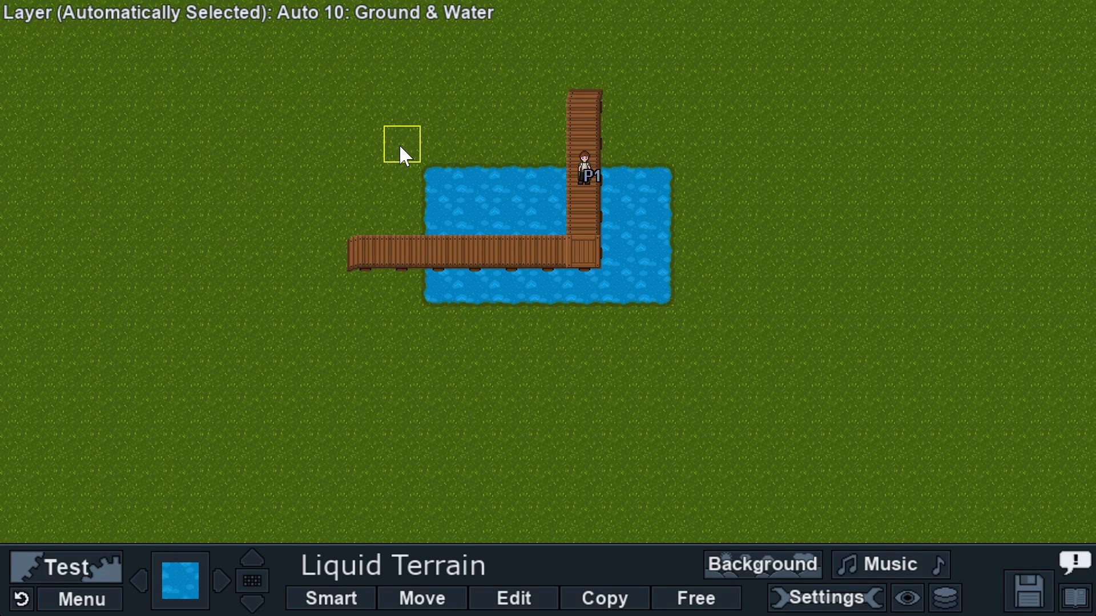
pyautogui.click(185, 583)
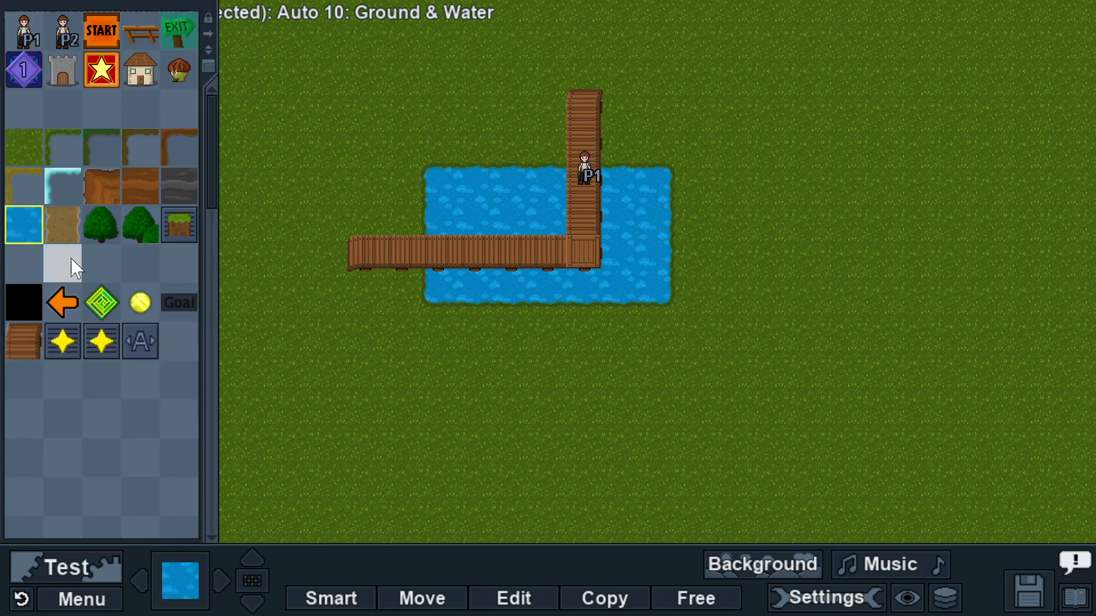
pyautogui.click(26, 149)
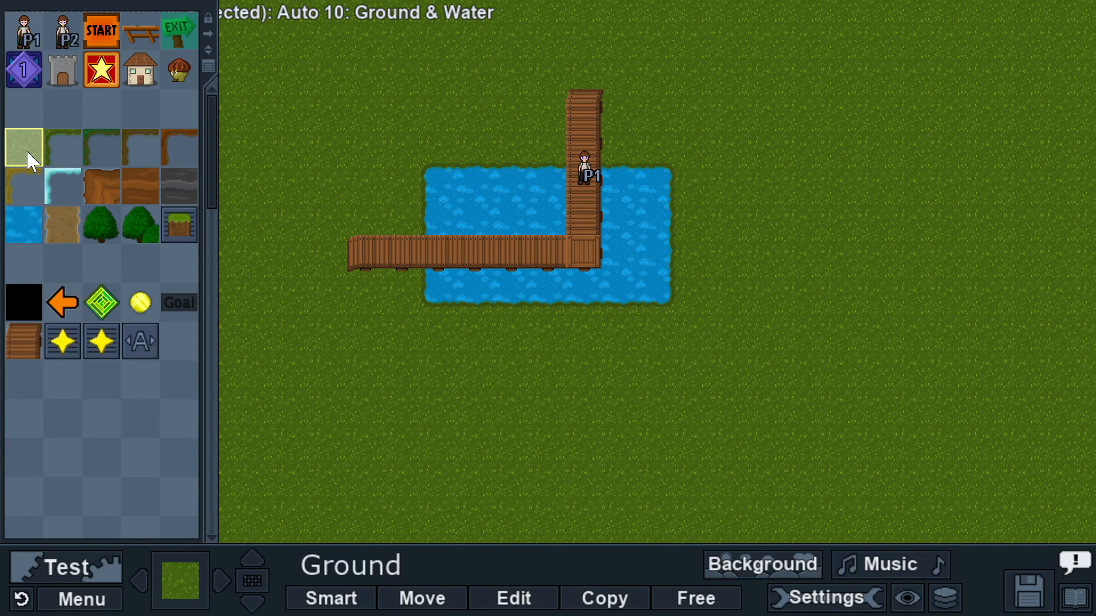
pyautogui.click(190, 587)
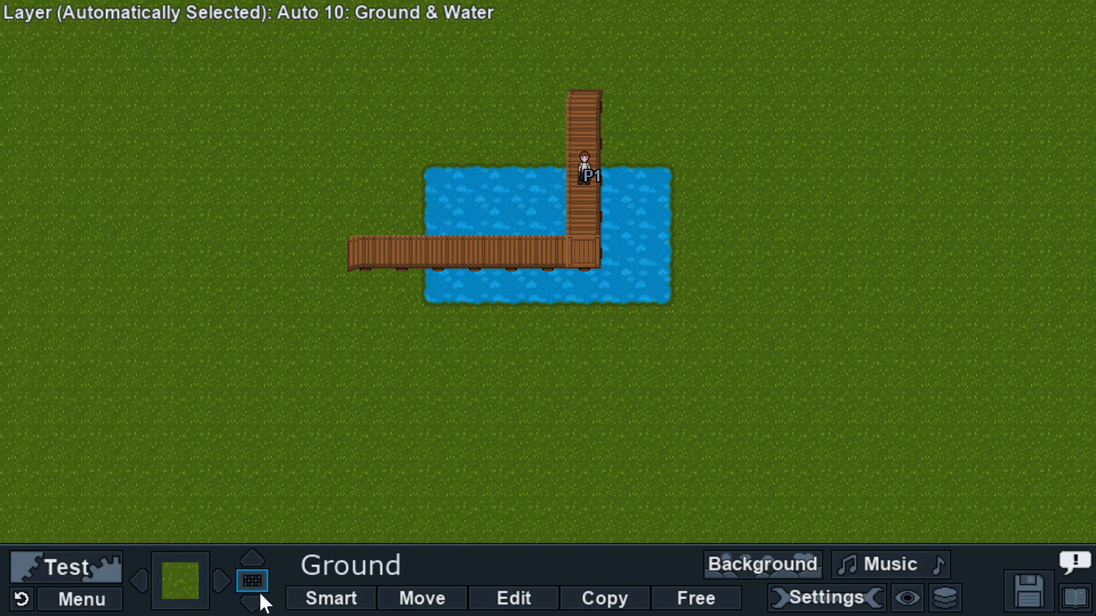
# Step: Cycle to the plain dirt tile, paint a trial strip above the pond, then erase it
pyautogui.click(256, 558)
pyautogui.click(256, 558)
pyautogui.click(256, 557)
pyautogui.click(257, 557)
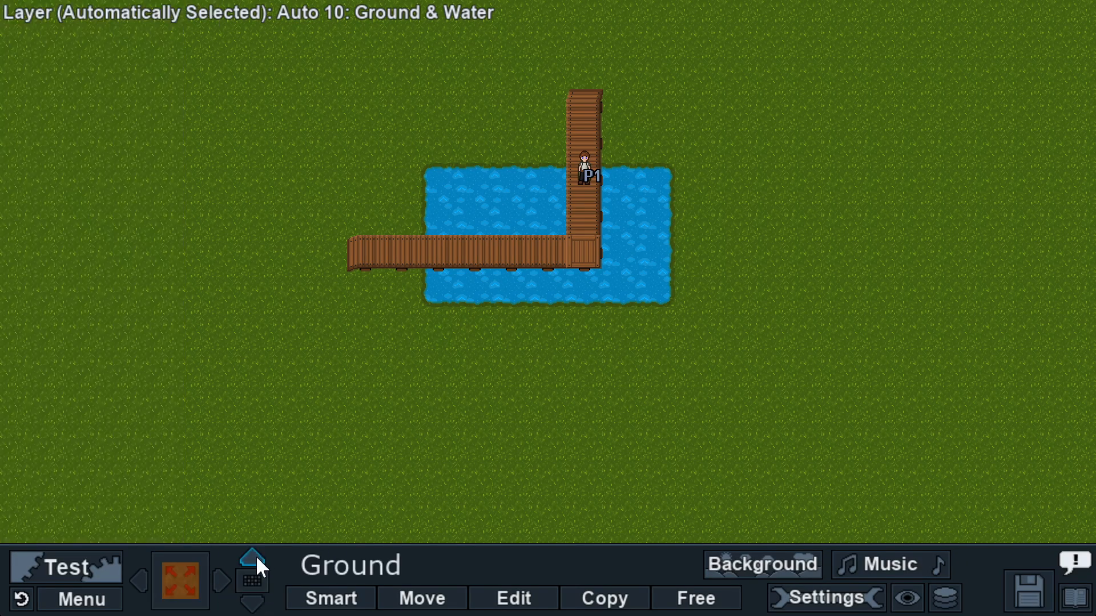
pyautogui.click(257, 558)
pyautogui.moveTo(475, 135); pyautogui.dragTo(438, 143)
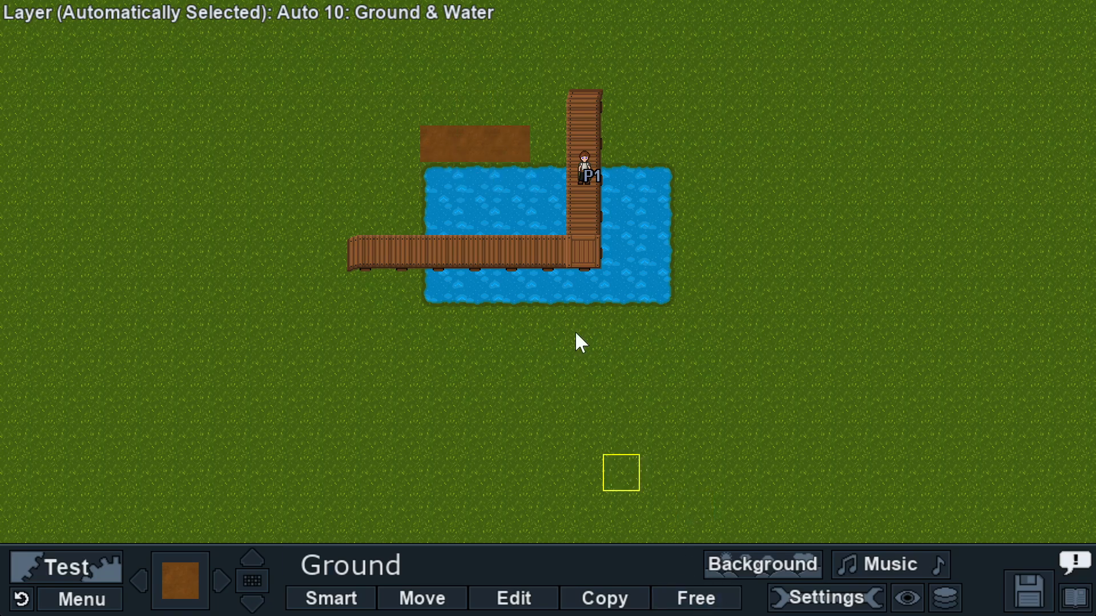
pyautogui.moveTo(500, 136); pyautogui.dragTo(429, 141, button='right')
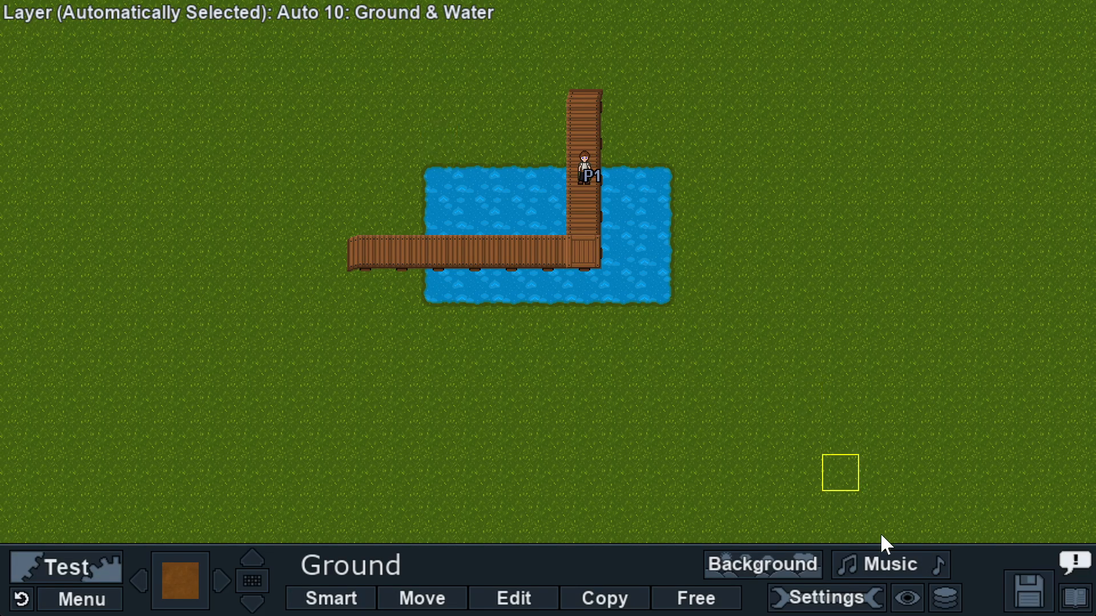
# Step: Show layer numbers on the tiles and open the Layer Manager with its ten auto layers
pyautogui.click(949, 600)
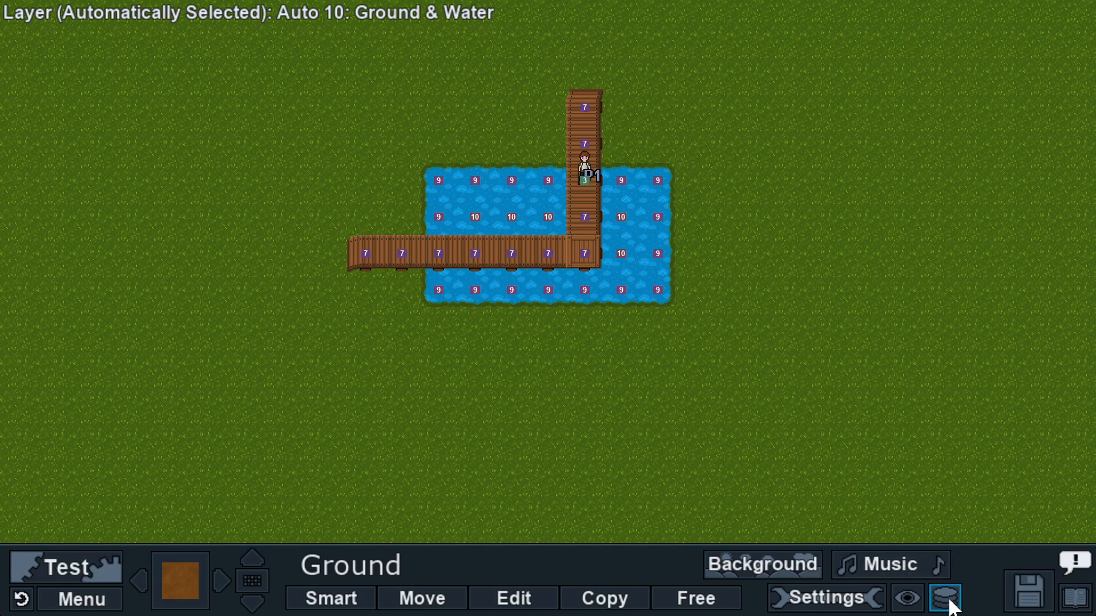
pyautogui.click(950, 600)
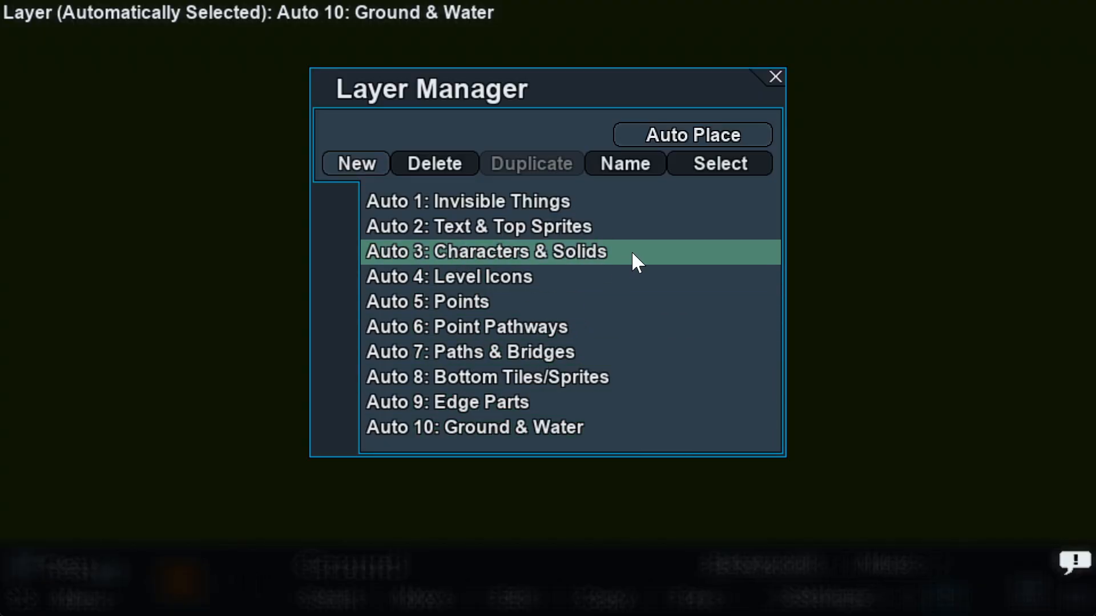
# Step: Move Auto 3: Characters & Solids to the bottom of the layer list and save
pyautogui.moveTo(631, 251); pyautogui.dragTo(625, 429)
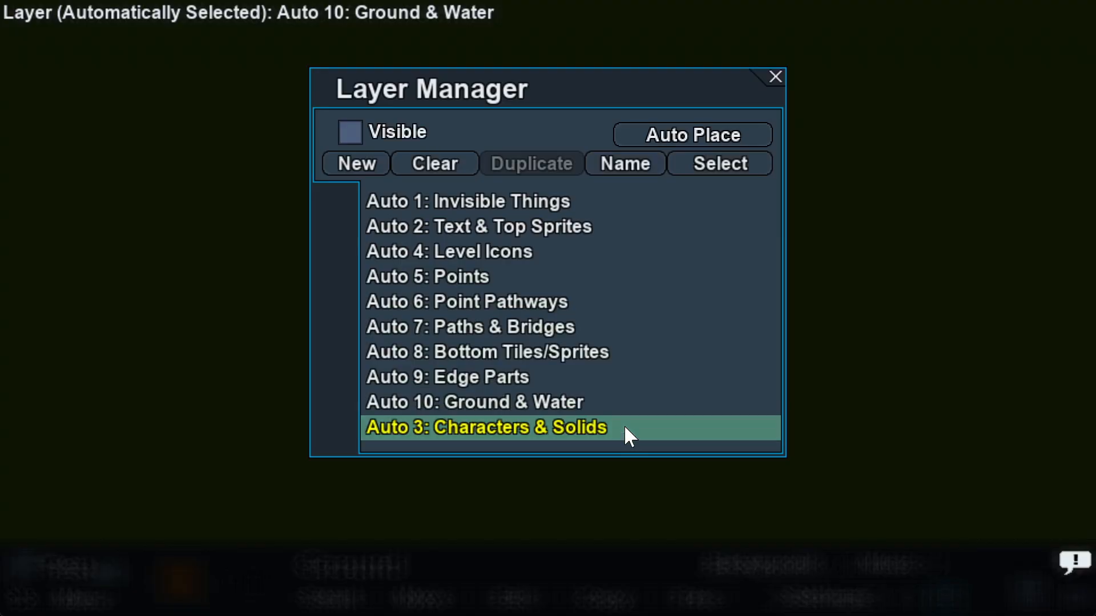
pyautogui.click(775, 78)
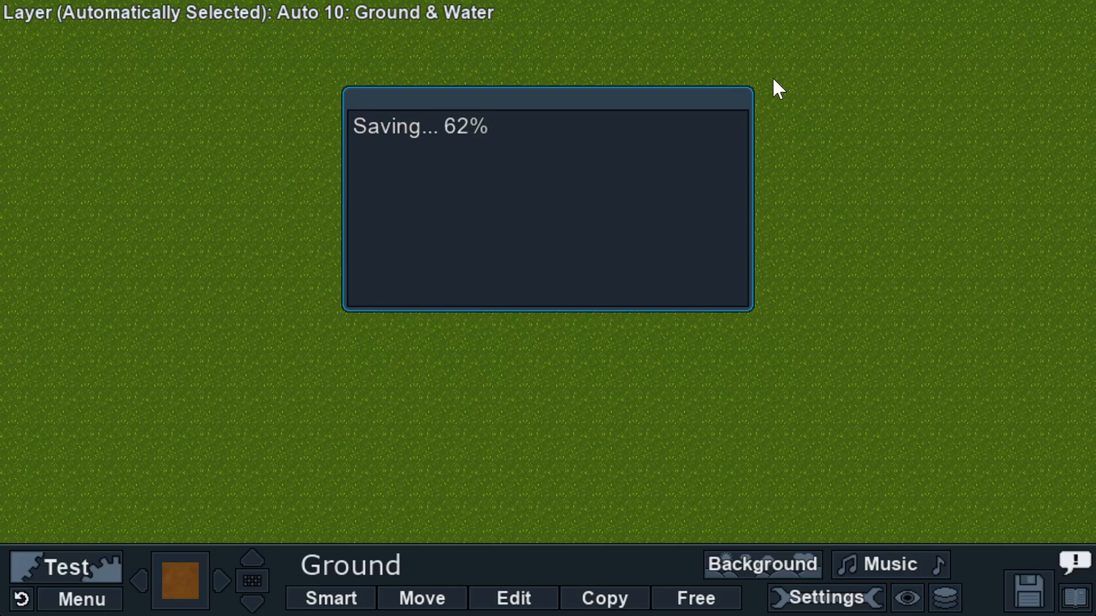
pyautogui.click(432, 596)
# Step: Relocate the stray bridge and water tiles to close the gap in the vertical bridge
pyautogui.moveTo(592, 184); pyautogui.dragTo(686, 124)
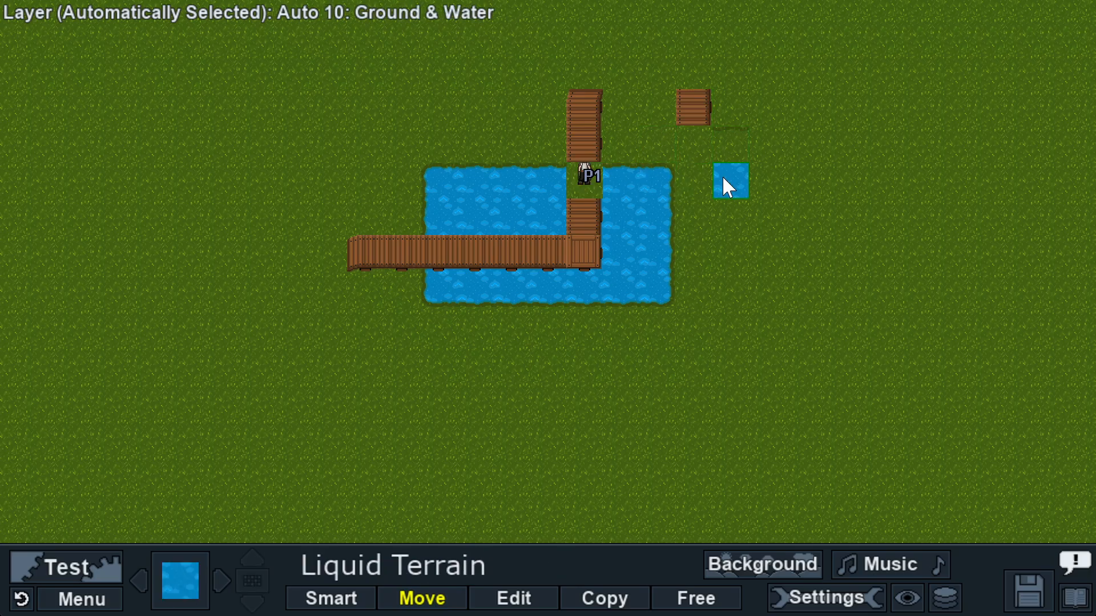
pyautogui.moveTo(722, 176); pyautogui.dragTo(573, 176)
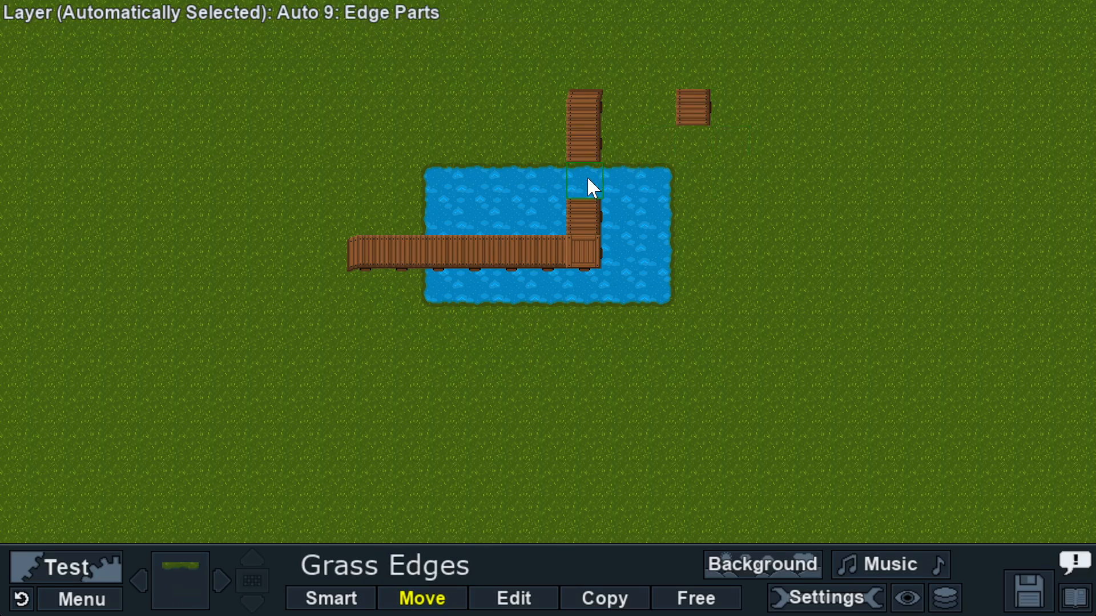
pyautogui.moveTo(692, 117); pyautogui.dragTo(591, 183)
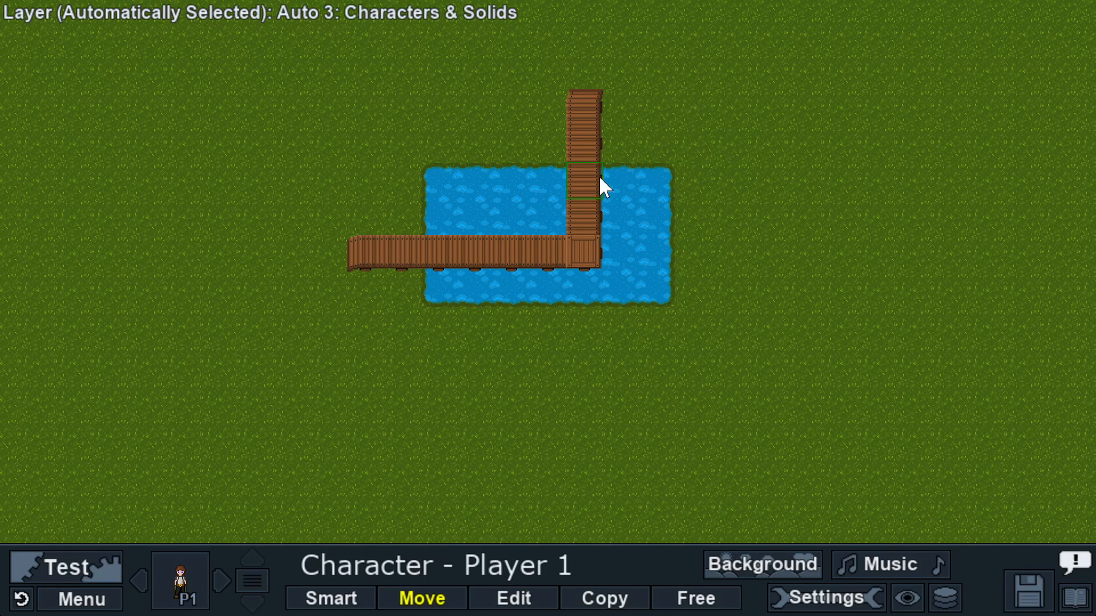
pyautogui.click(945, 595)
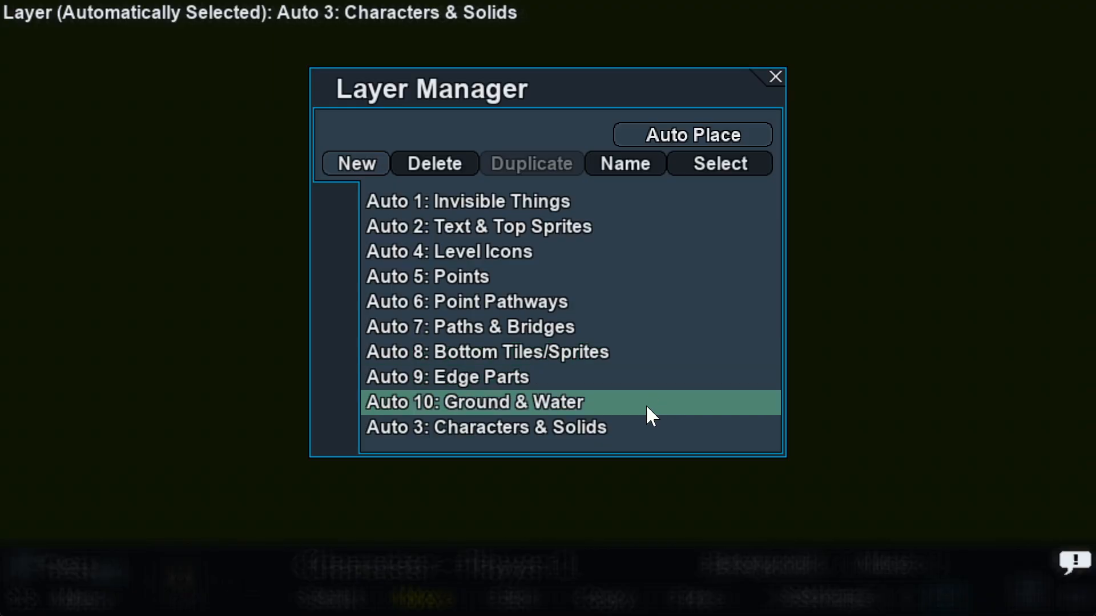
# Step: Move Characters & Solids back to third place and restore Auto Place layer selection
pyautogui.moveTo(638, 435); pyautogui.dragTo(624, 256)
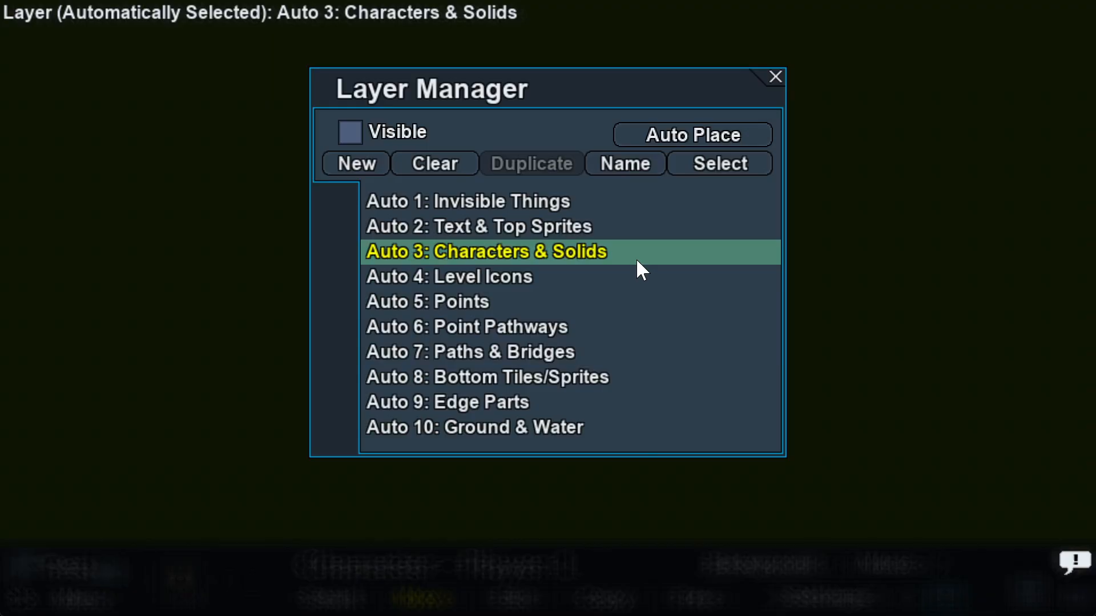
pyautogui.click(658, 264)
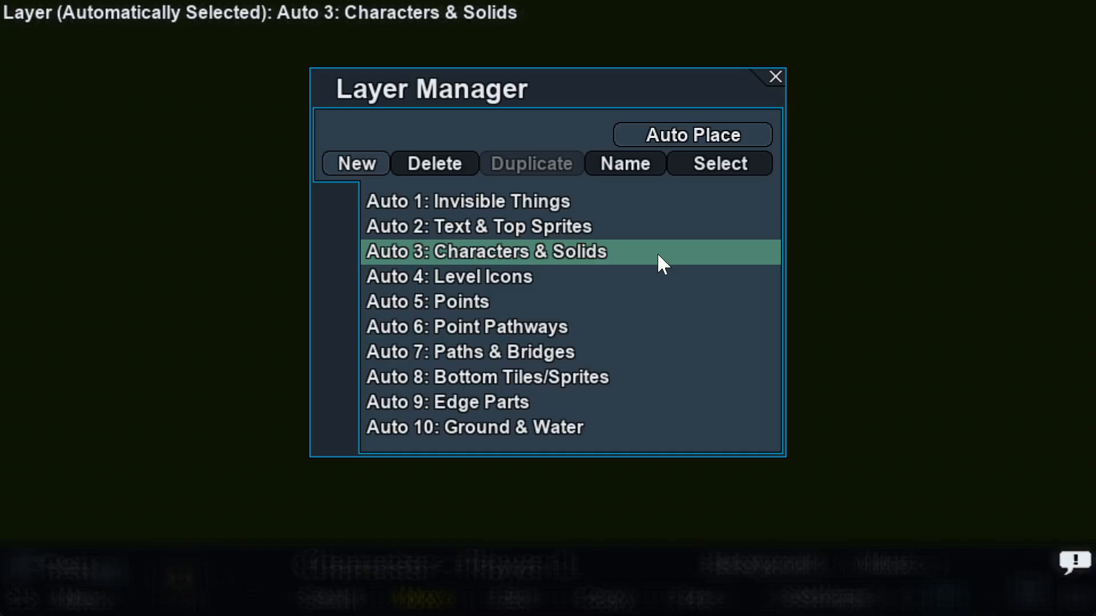
pyautogui.click(703, 136)
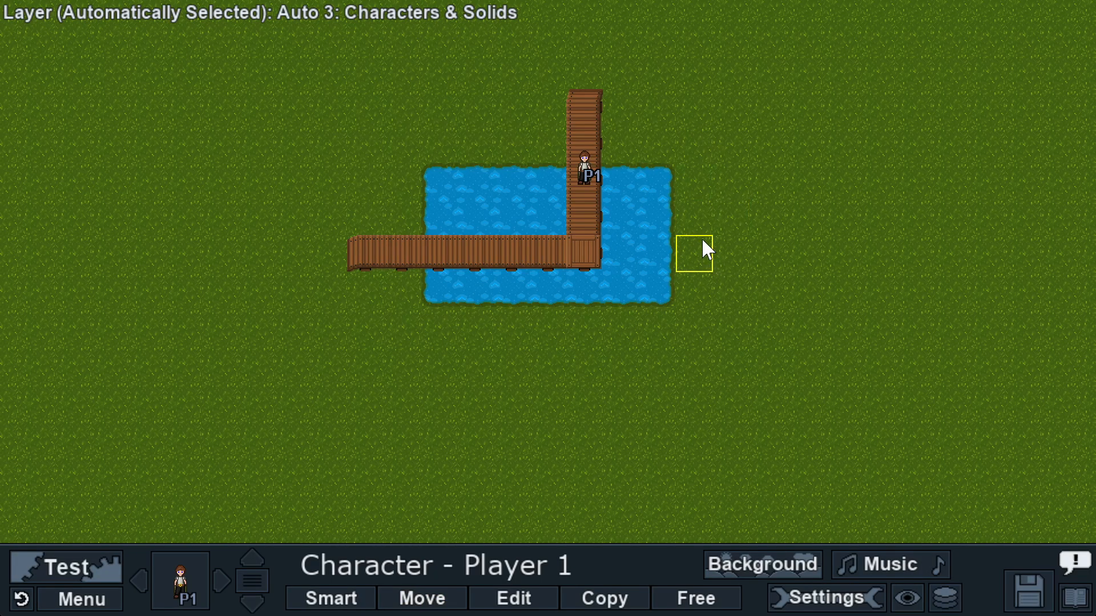
# Step: Pick the grass Ground tile and bring up its tile variants
pyautogui.click(185, 580)
pyautogui.click(25, 149)
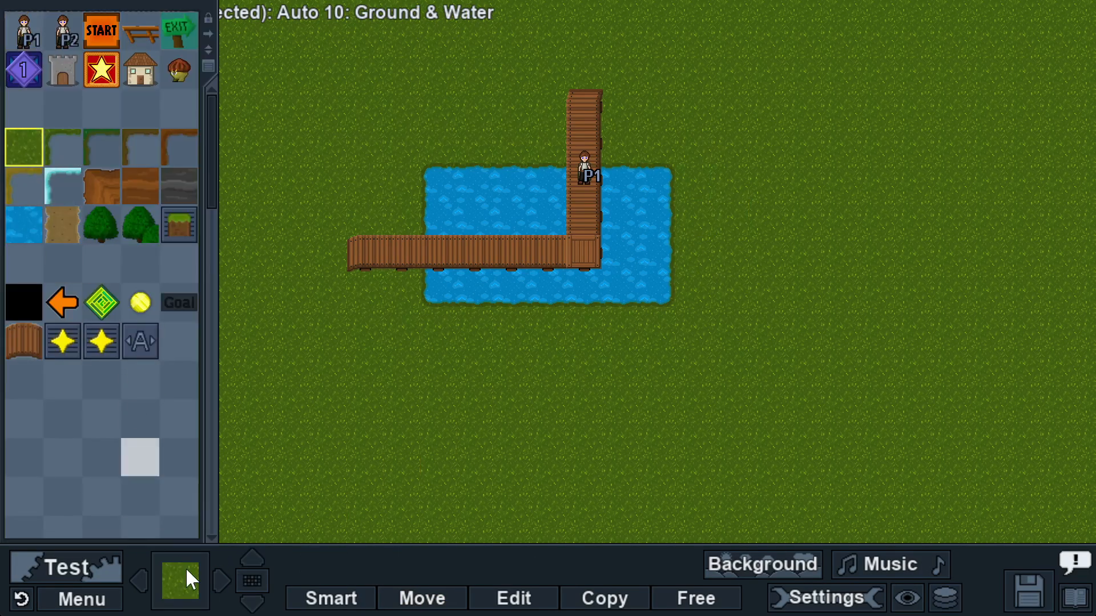
pyautogui.click(252, 580)
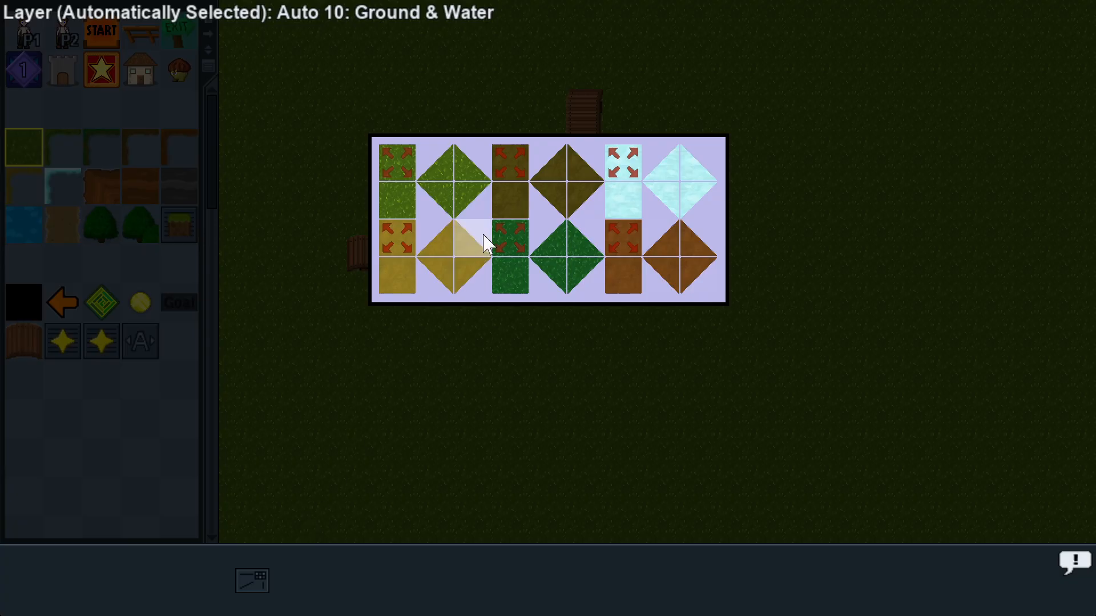
# Step: Choose the brown dirt ground tile and open the Layer Manager
pyautogui.click(505, 206)
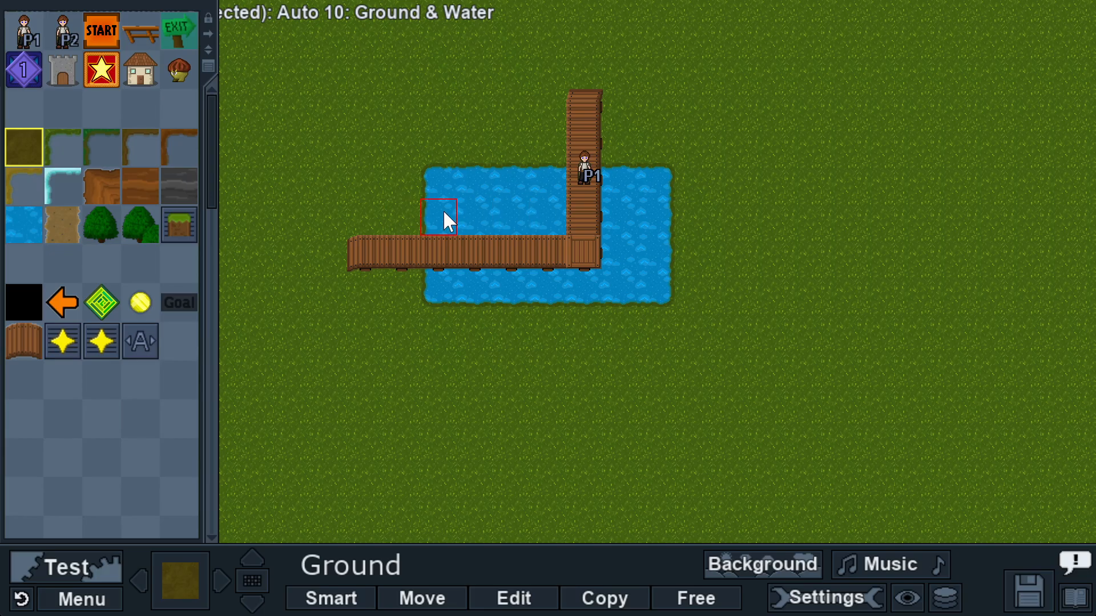
pyautogui.click(945, 596)
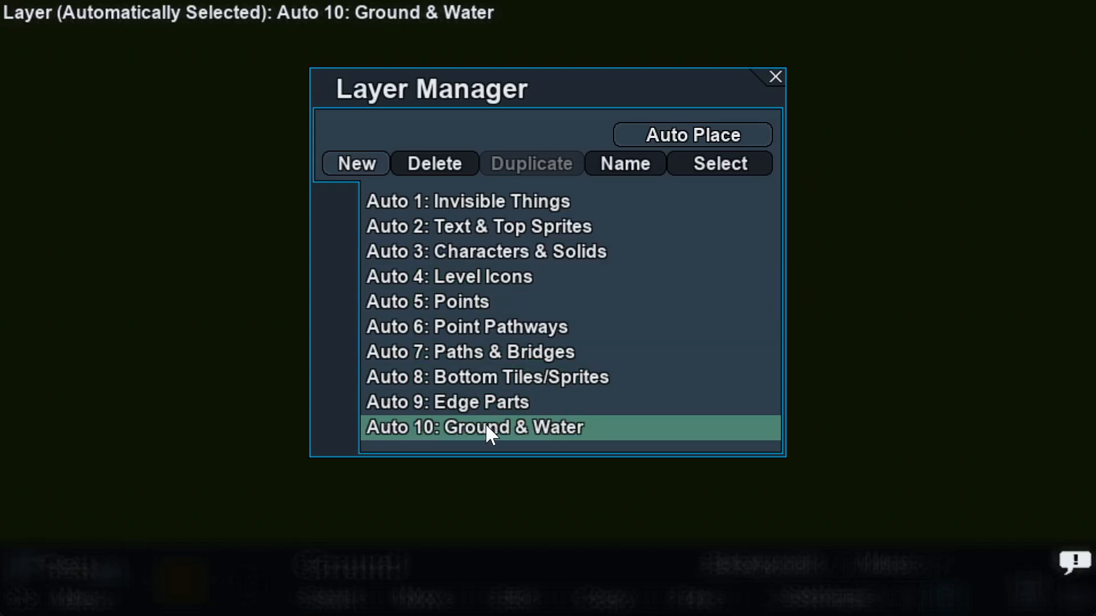
# Step: Select the Auto 8 Bottom Tiles/Sprites layer and paint brown dirt over the pond's upper-left corner
pyautogui.click(535, 378)
pyautogui.click(710, 164)
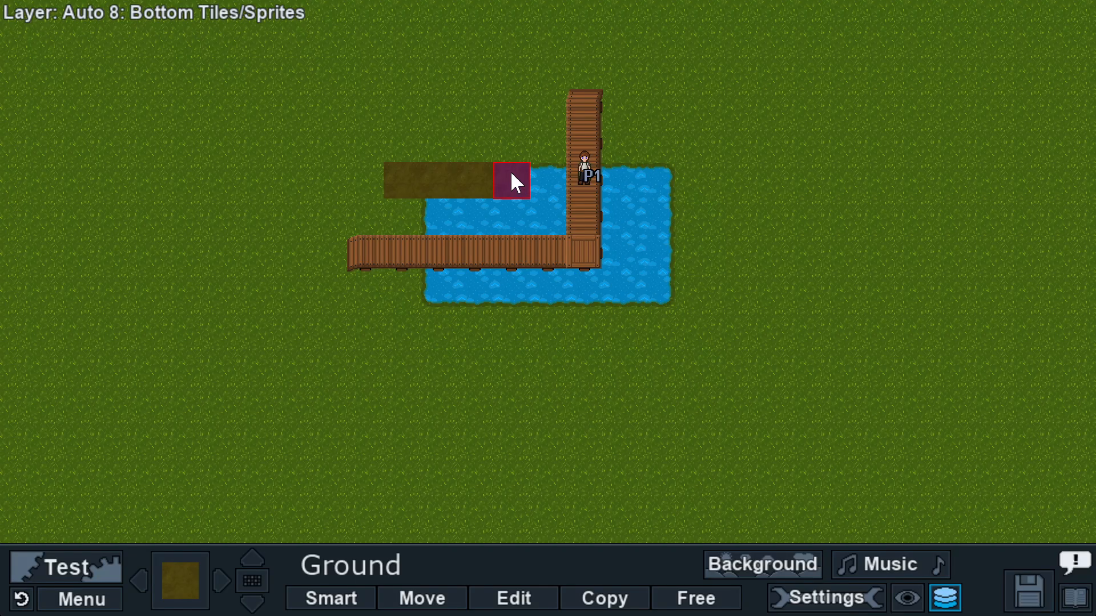
pyautogui.moveTo(510, 170)
pyautogui.mouseDown()
pyautogui.moveTo(507, 198)
pyautogui.moveTo(405, 202)
pyautogui.mouseUp()
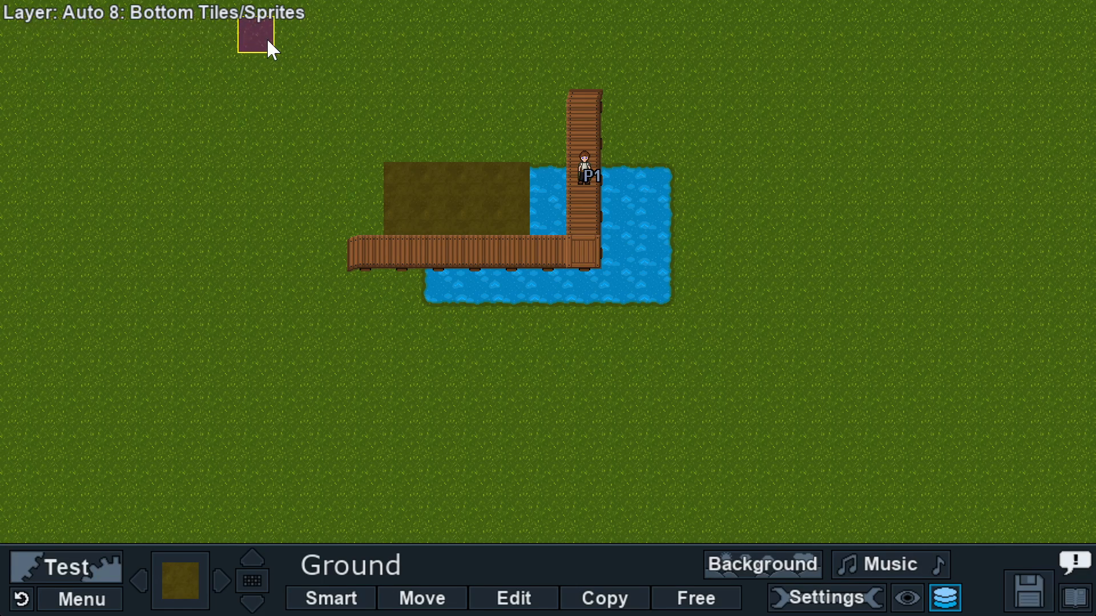
pyautogui.click(224, 579)
# Step: Cycle forward through the tile sets to Imported Tilesets
pyautogui.click(225, 579)
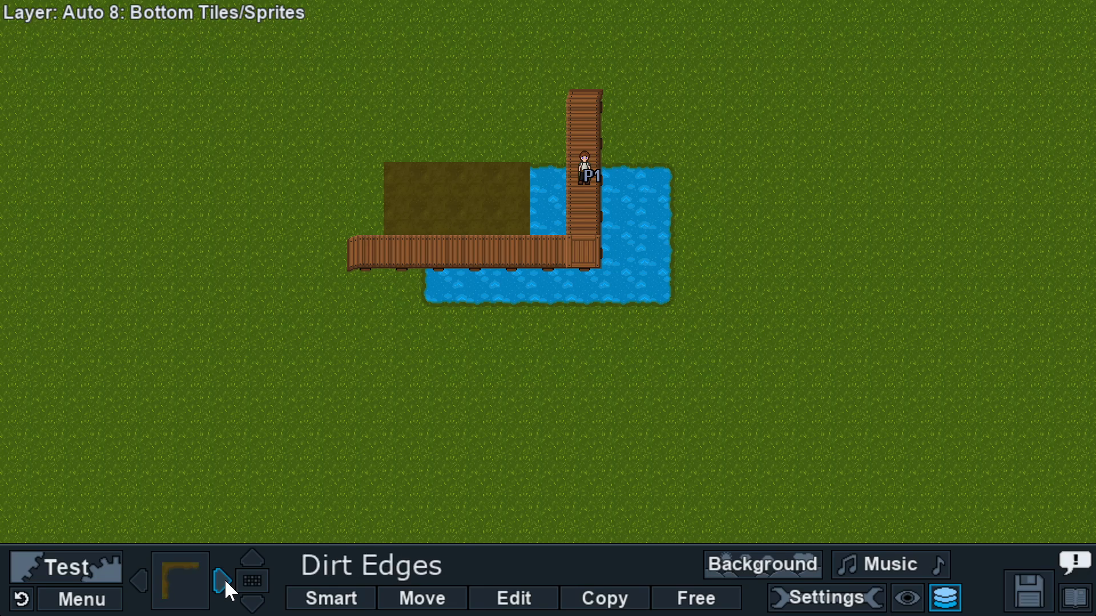
pyautogui.click(225, 580)
pyautogui.click(224, 580)
pyautogui.click(224, 580)
pyautogui.click(225, 580)
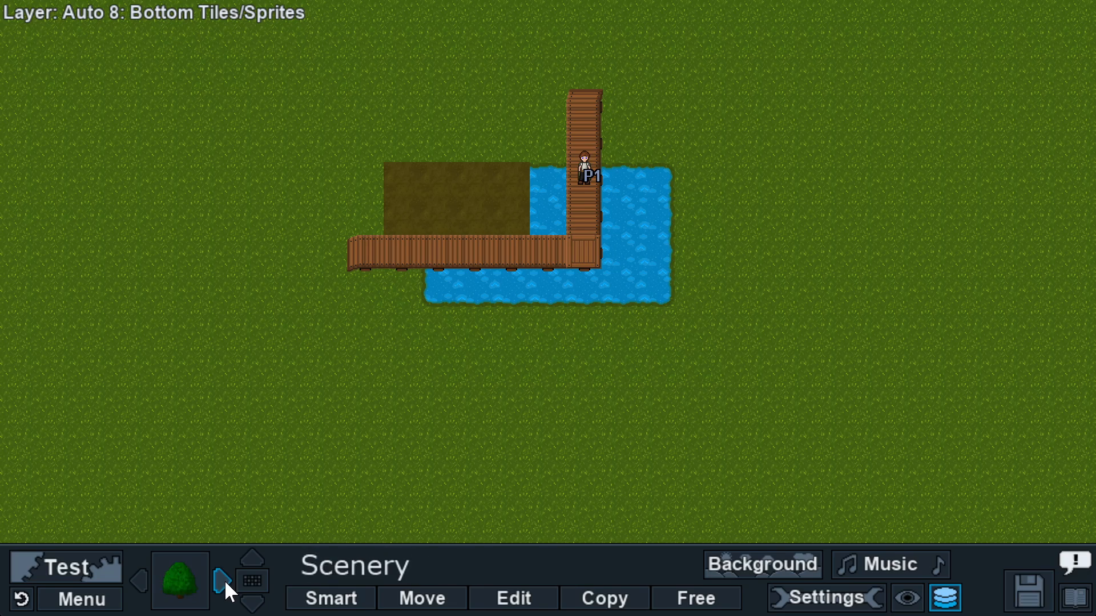
pyautogui.click(224, 580)
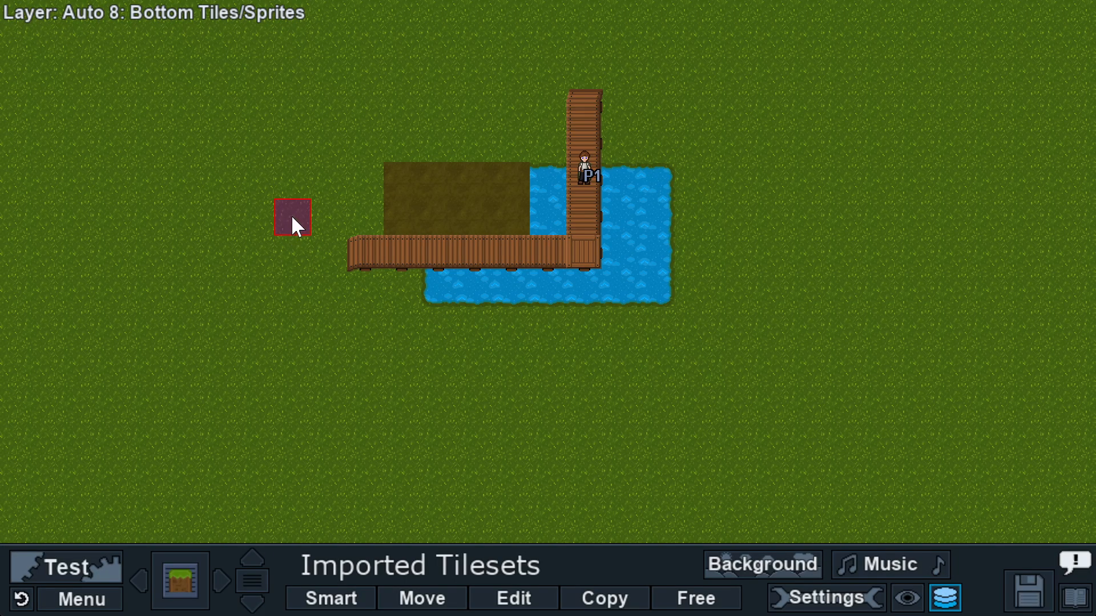
# Step: Restore Auto Place layer selection and open the tile palette on the Paths set
pyautogui.moveTo(935, 595)
pyautogui.click(945, 598)
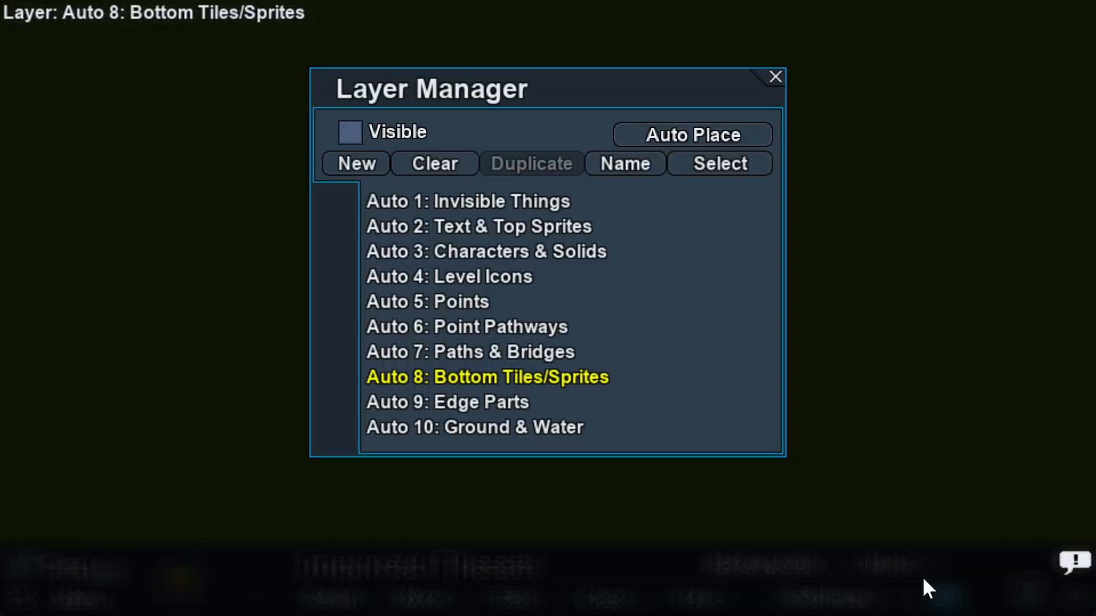
pyautogui.click(679, 139)
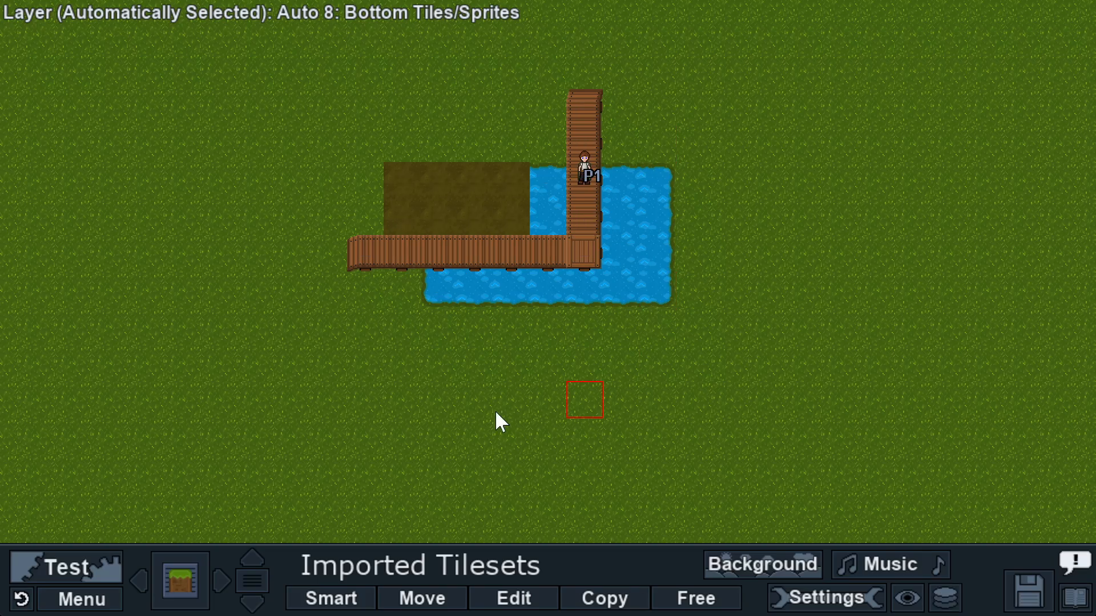
pyautogui.click(192, 593)
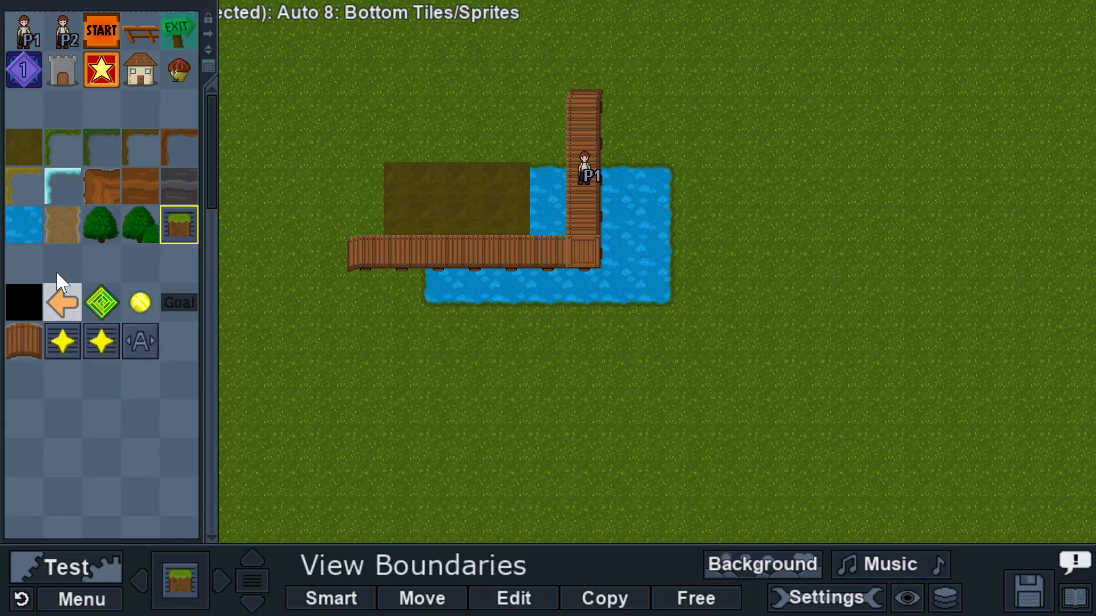
# Step: Undo the trial sand path strip painted below the bridge and open the Layer Manager
pyautogui.click(59, 234)
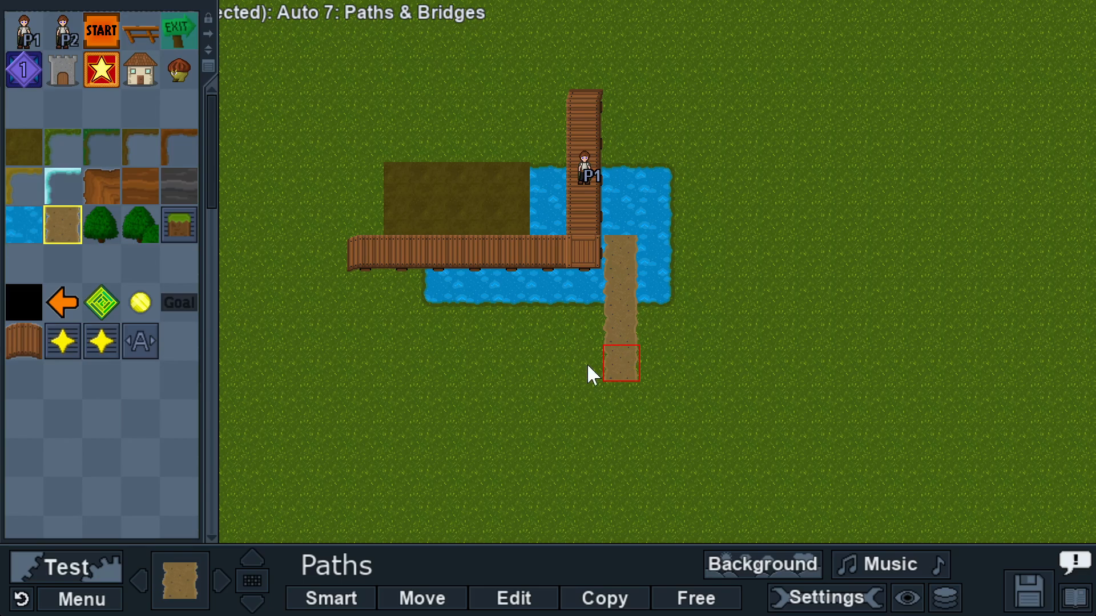
pyautogui.click(21, 599)
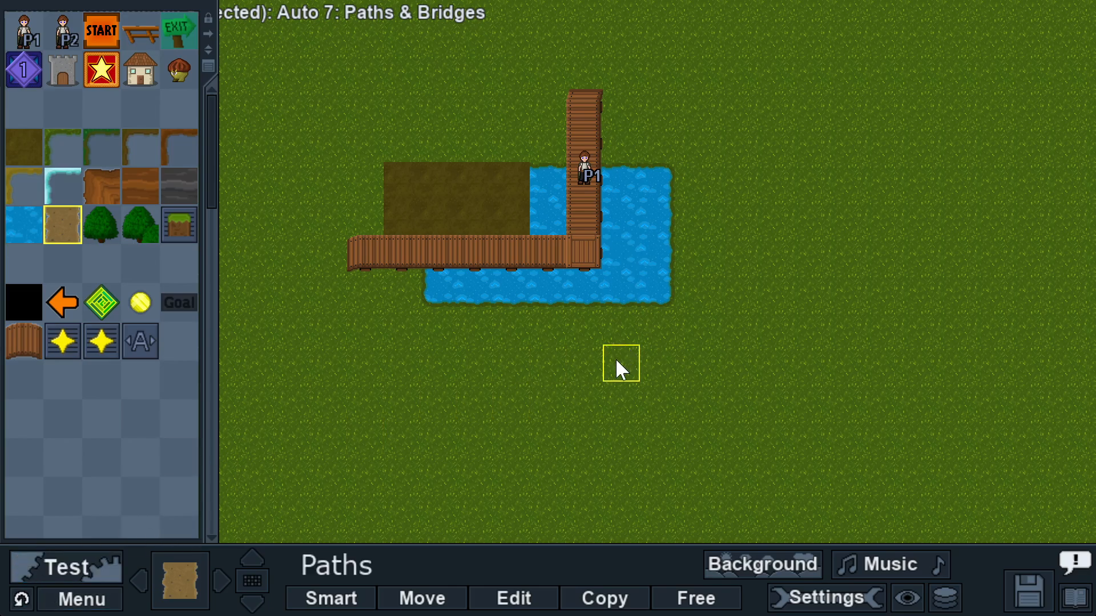
pyautogui.click(946, 598)
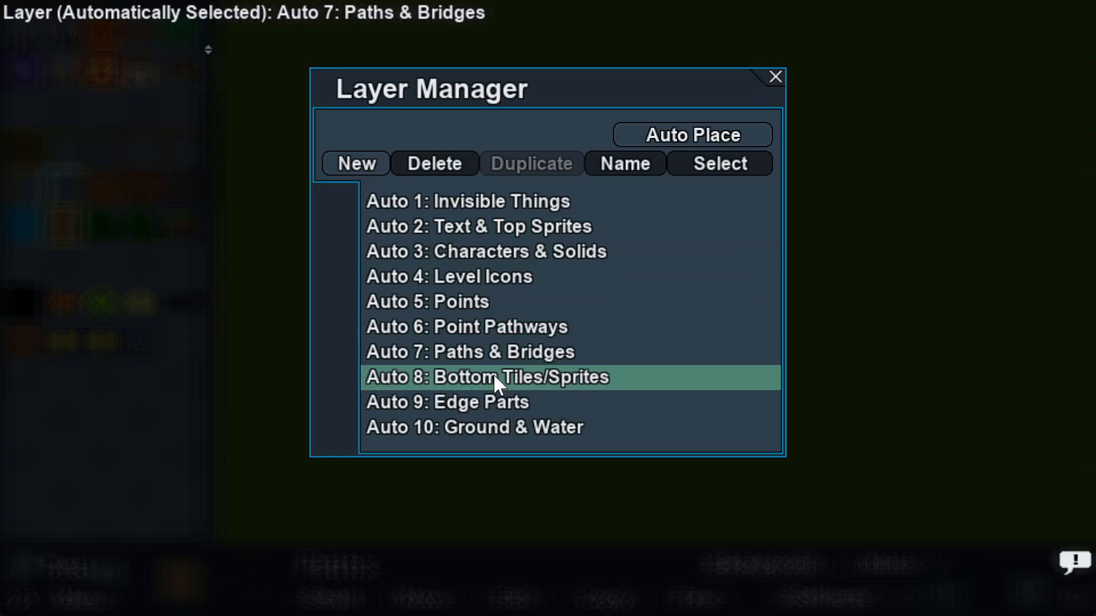
# Step: Create a new layer named 'Layer 11: Lower Path'
pyautogui.click(347, 161)
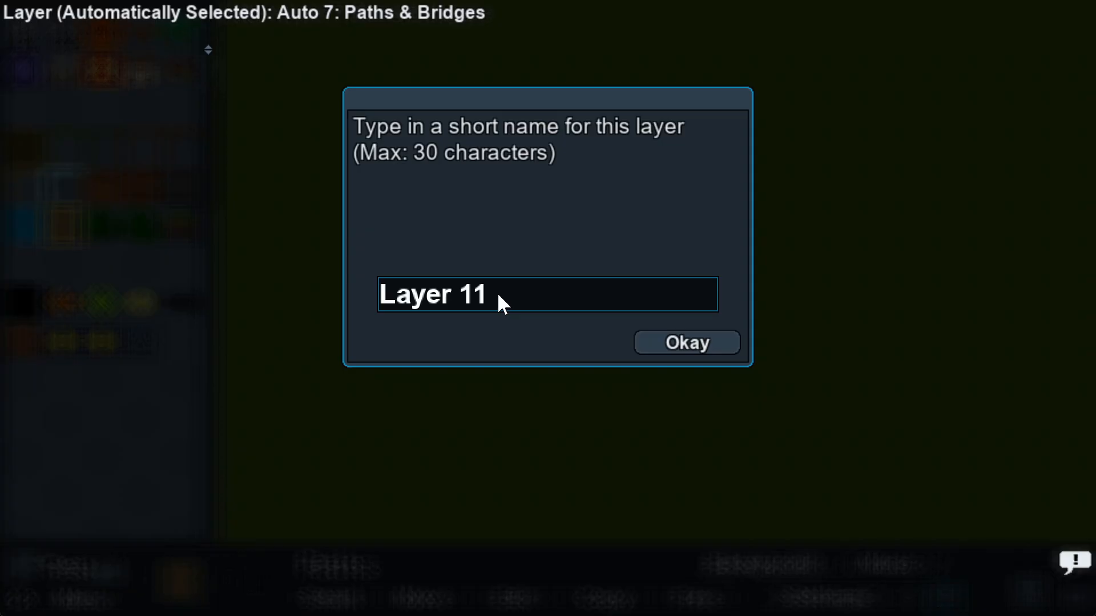
pyautogui.write('LowerP')
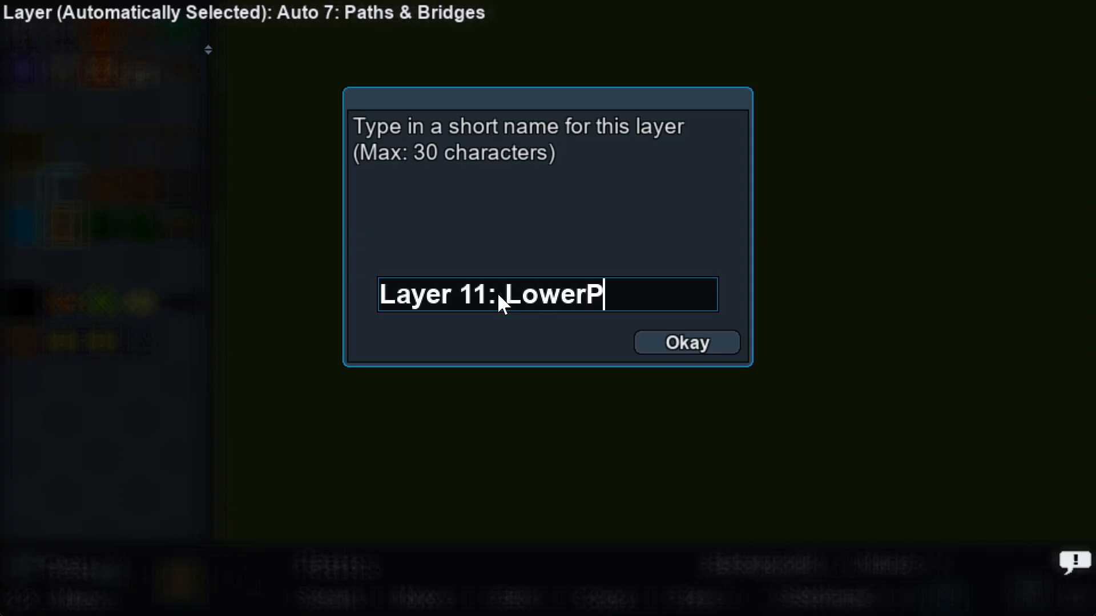
pyautogui.press('BackSpace')
pyautogui.write('Path')
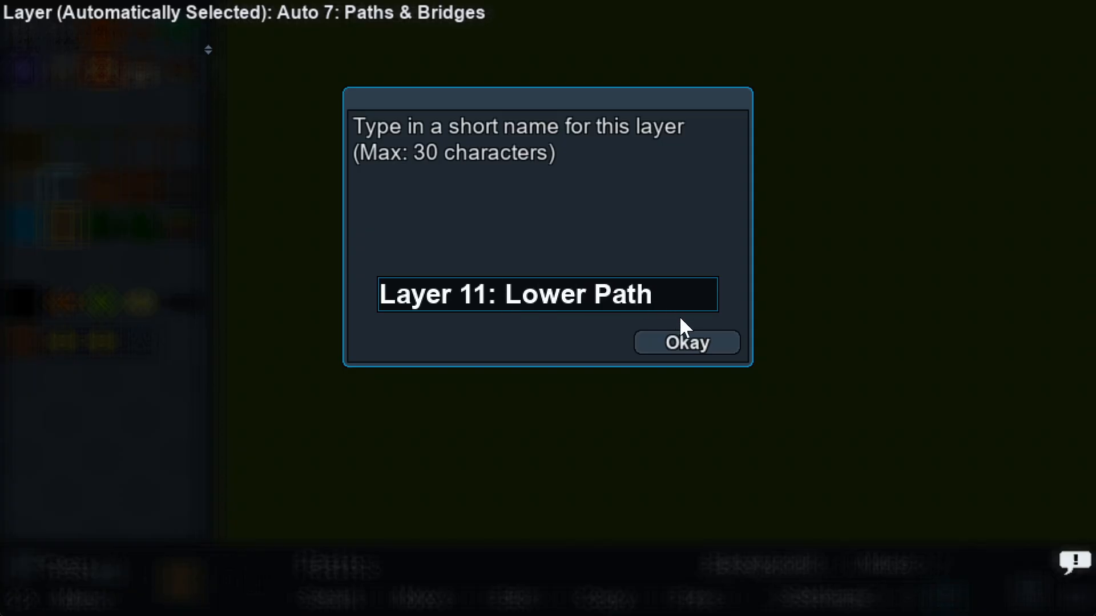
pyautogui.click(687, 340)
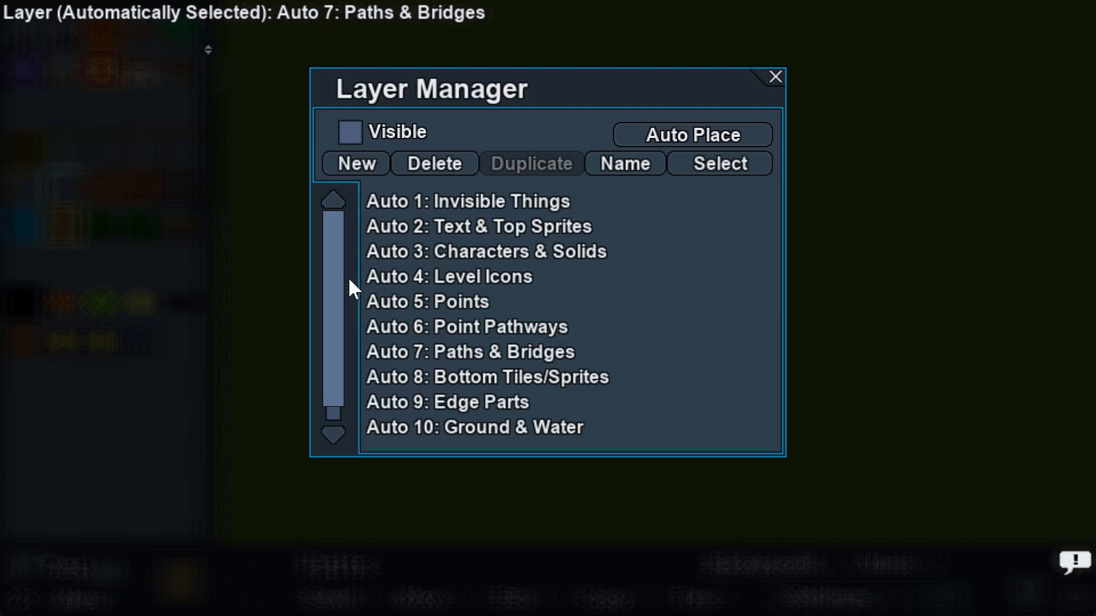
# Step: Select Layer 11: Lower Path and make it the active editing layer
pyautogui.moveTo(350, 286); pyautogui.dragTo(335, 314)
pyautogui.click(474, 431)
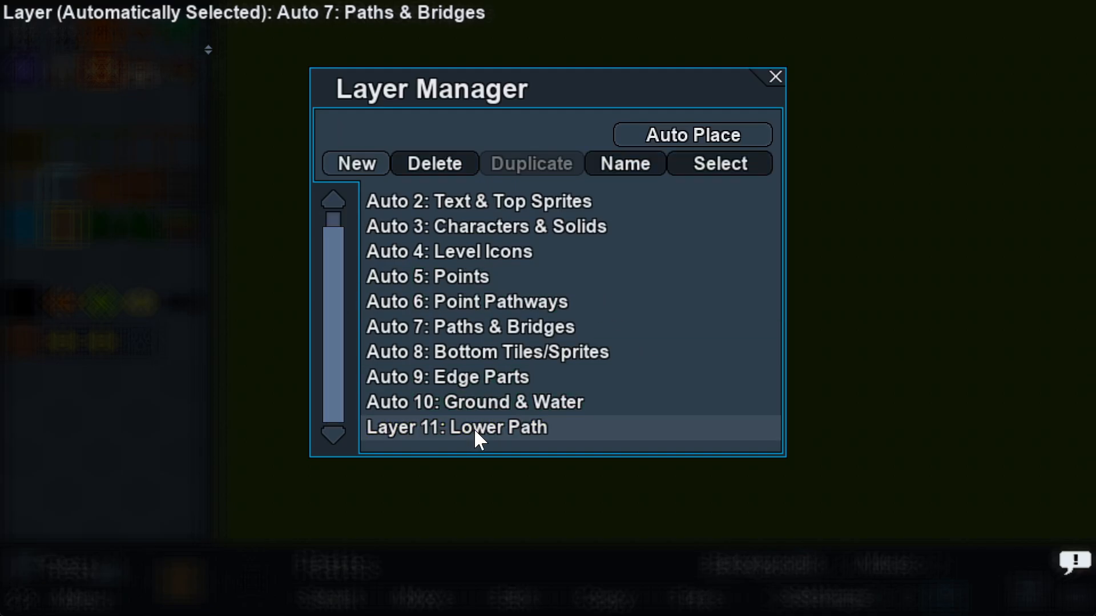
pyautogui.click(473, 431)
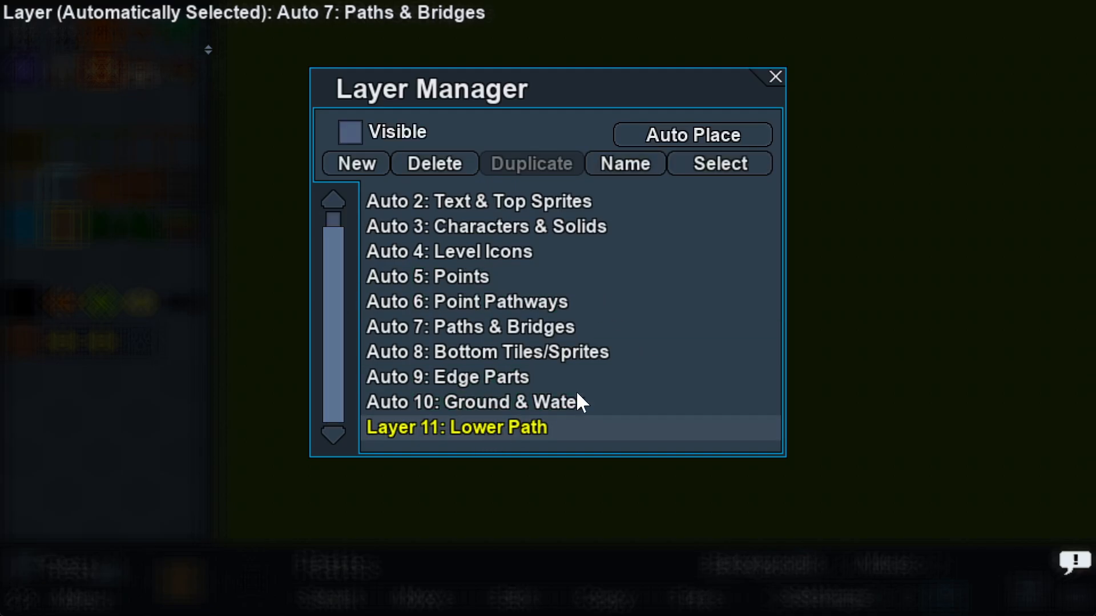
pyautogui.click(722, 164)
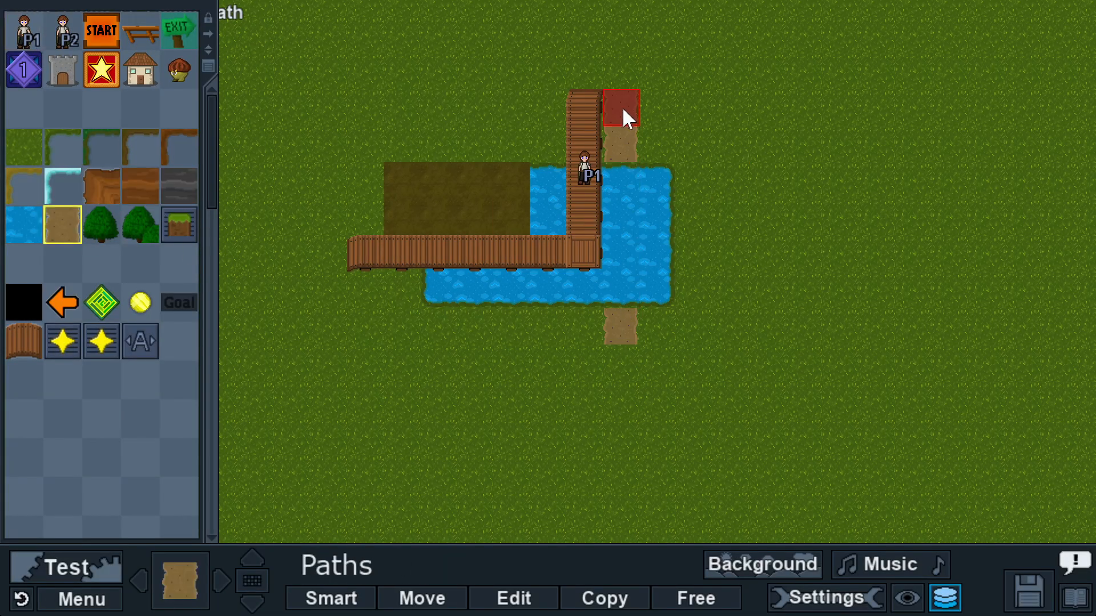
# Step: Drag Layer 11: Lower Path above Auto 10: Ground & Water and close the Layer Manager
pyautogui.click(945, 594)
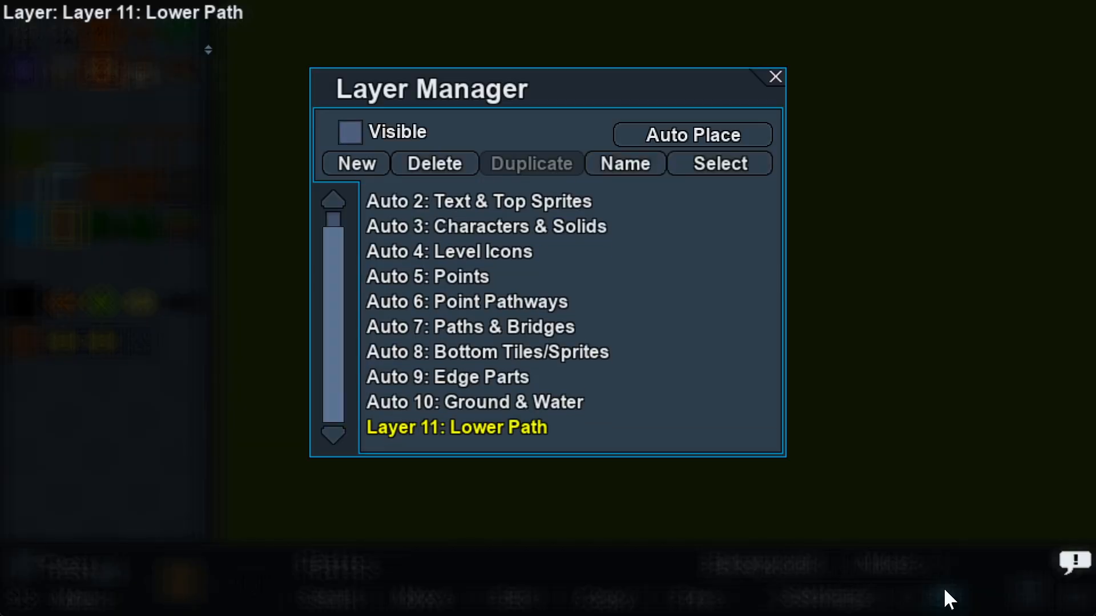
pyautogui.moveTo(501, 426); pyautogui.dragTo(499, 395)
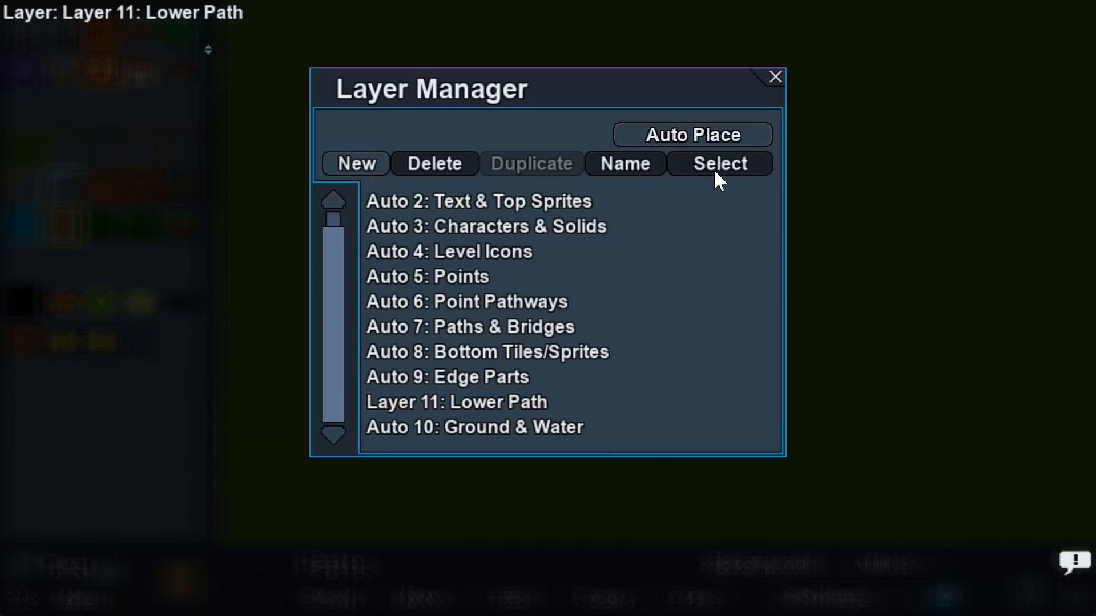
pyautogui.click(774, 78)
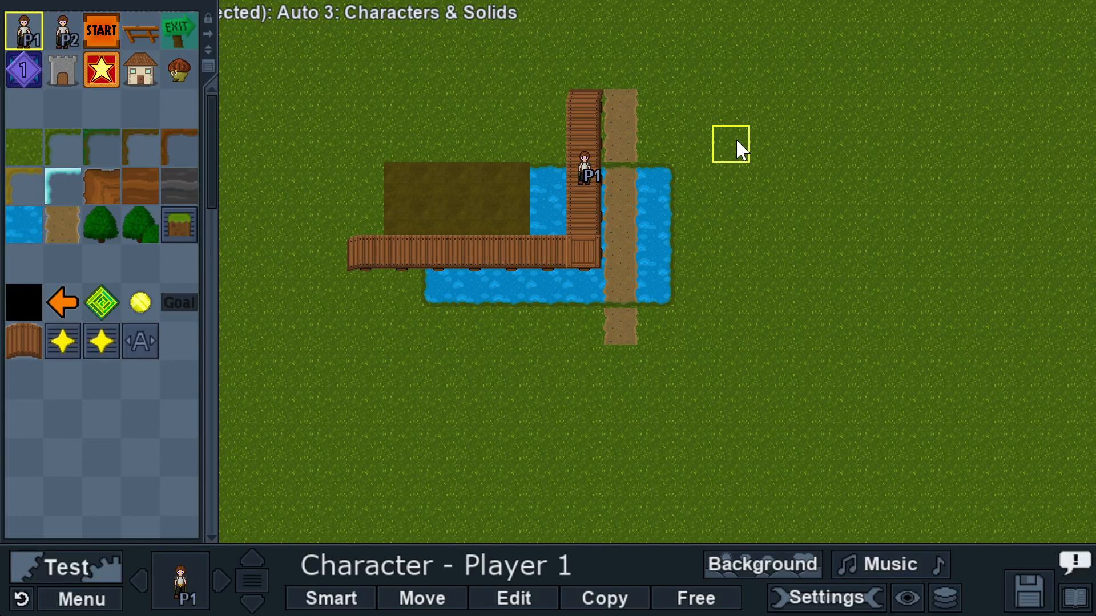
# Step: Delete Layer 11: Lower Path, confirming with Y, and reopen the layer list
pyautogui.click(946, 597)
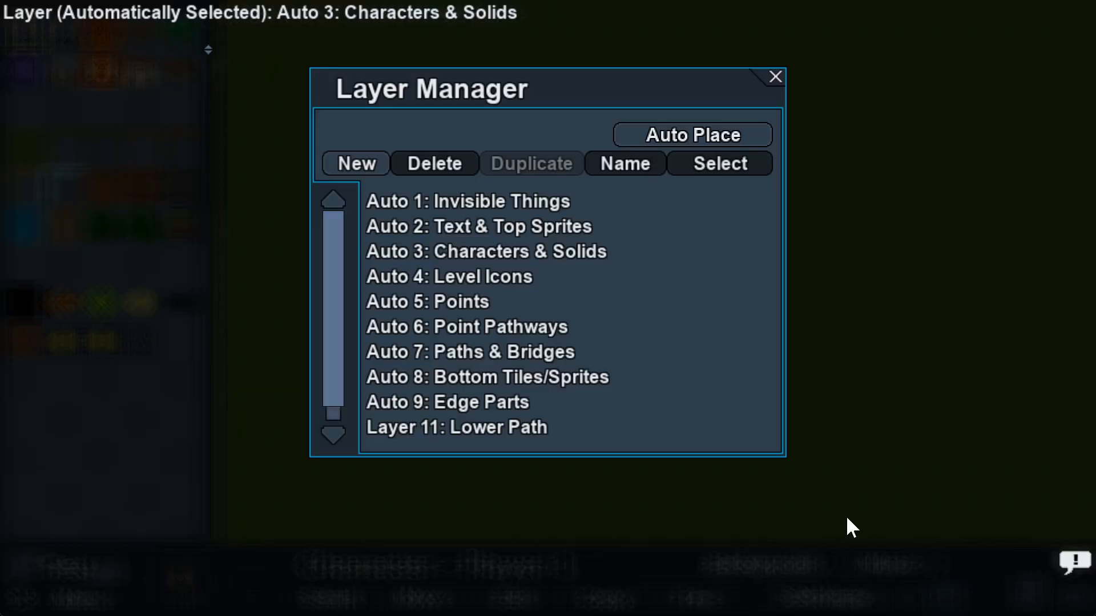
pyautogui.click(501, 429)
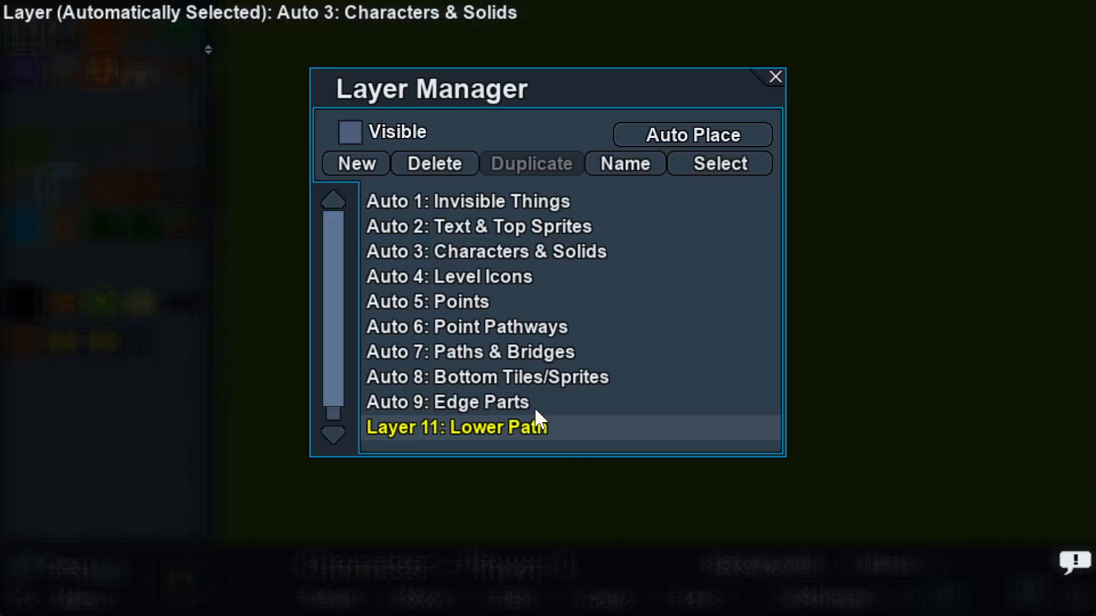
pyautogui.click(428, 163)
pyautogui.press('y')
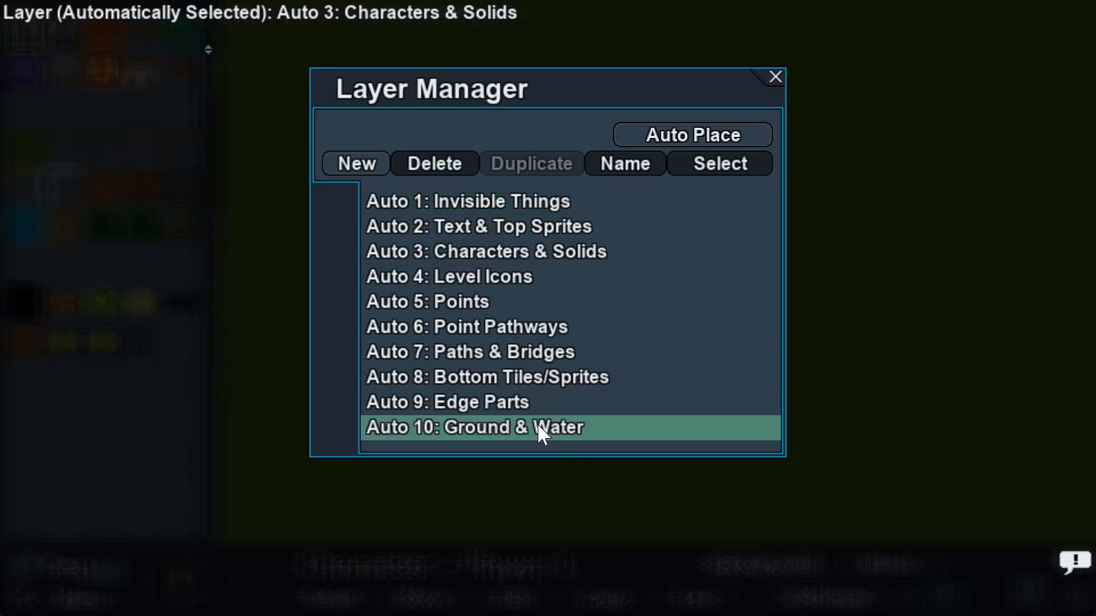
pyautogui.click(772, 80)
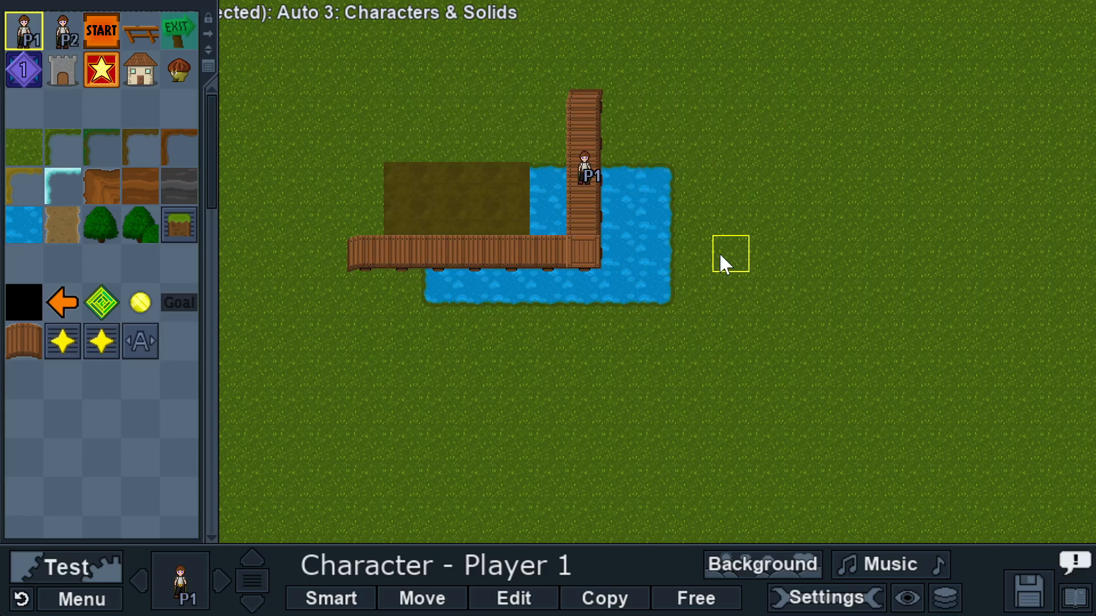
pyautogui.click(945, 598)
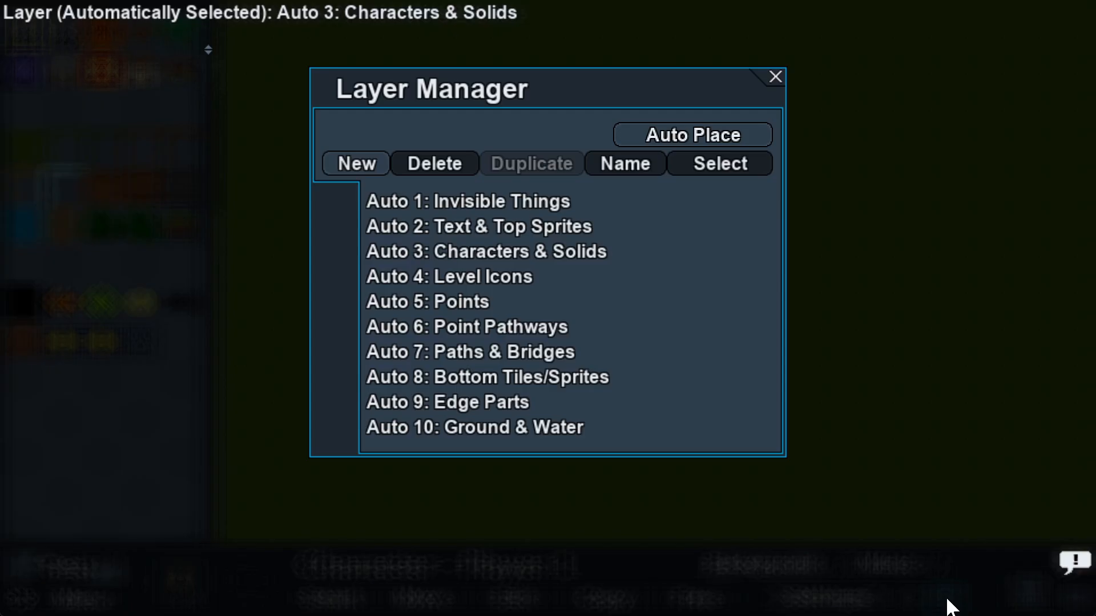
# Step: Clear all tiles from Auto 10: Ground & Water and hide the tile palette to view the map
pyautogui.click(667, 429)
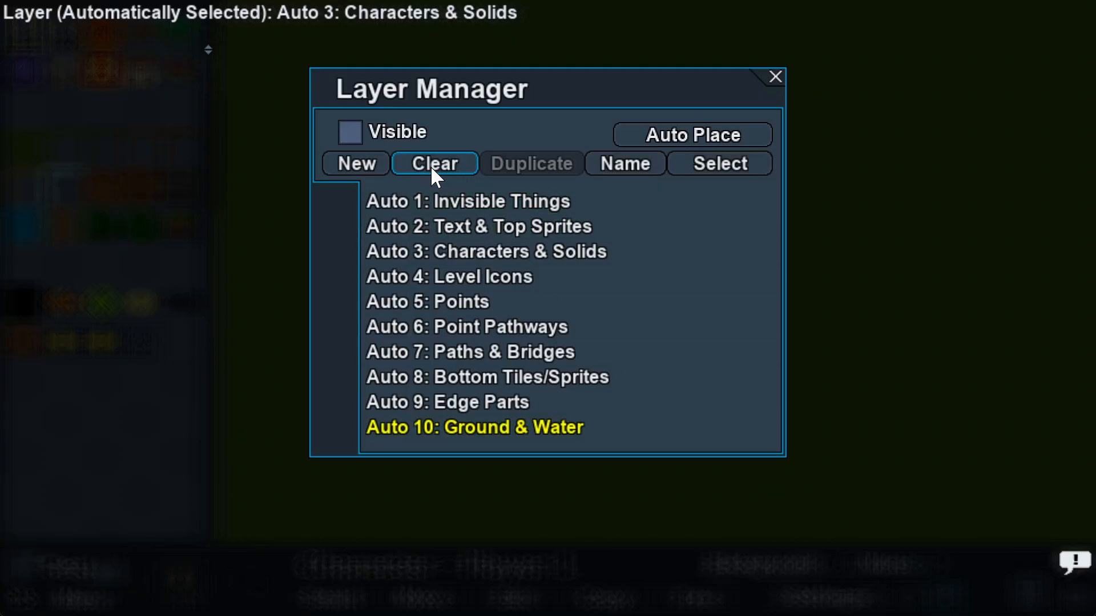
pyautogui.click(458, 163)
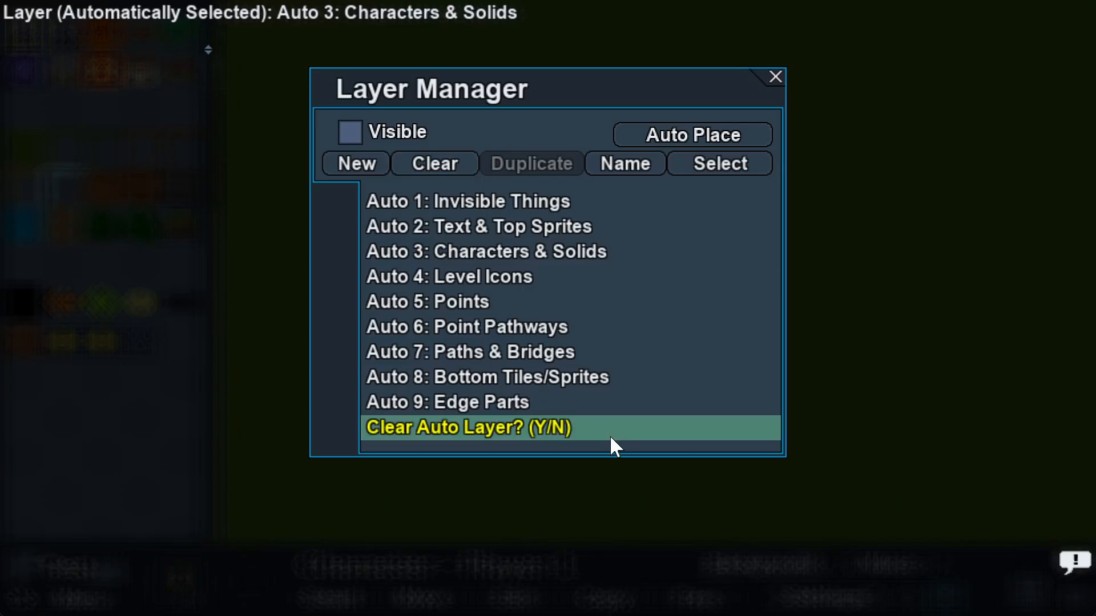
pyautogui.press('y')
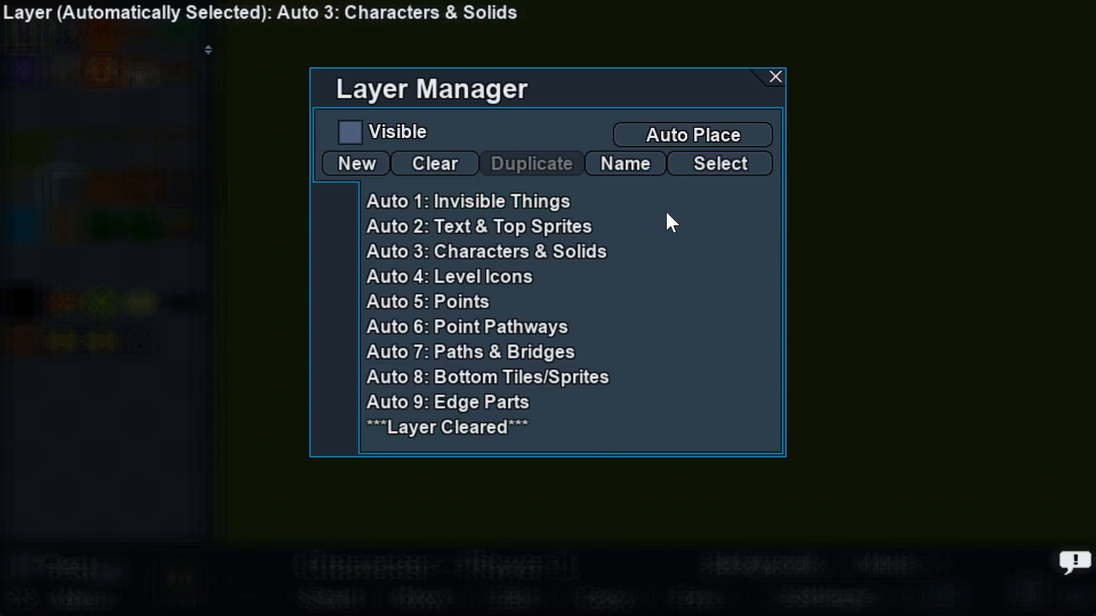
pyautogui.click(776, 78)
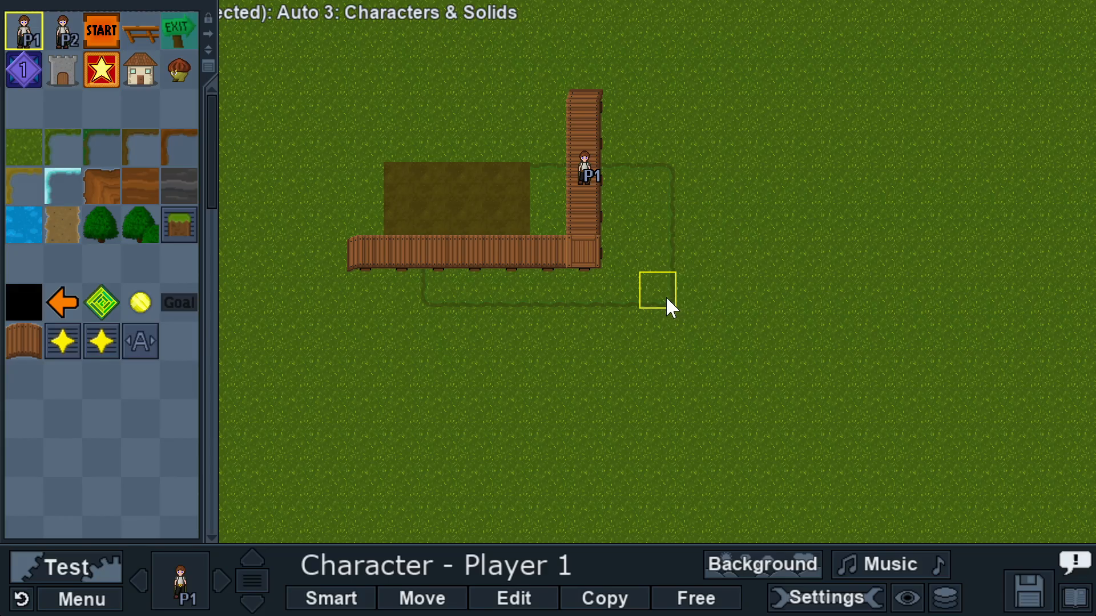
pyautogui.click(193, 569)
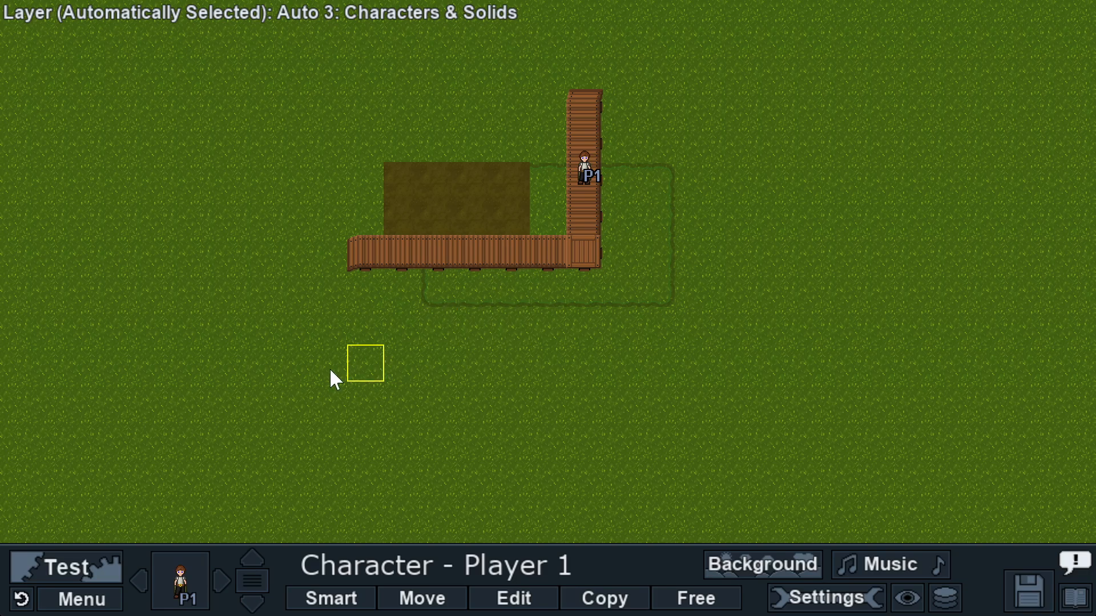
# Step: Load the Area 1 cave level from the Level Manager for editing
pyautogui.click(98, 600)
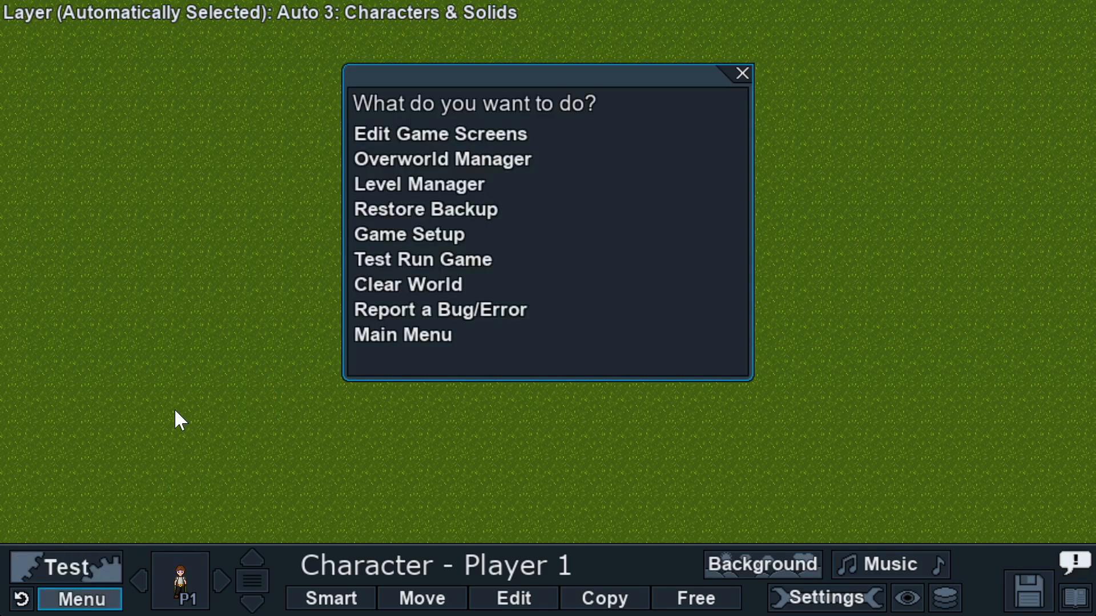
pyautogui.click(425, 188)
pyautogui.click(411, 199)
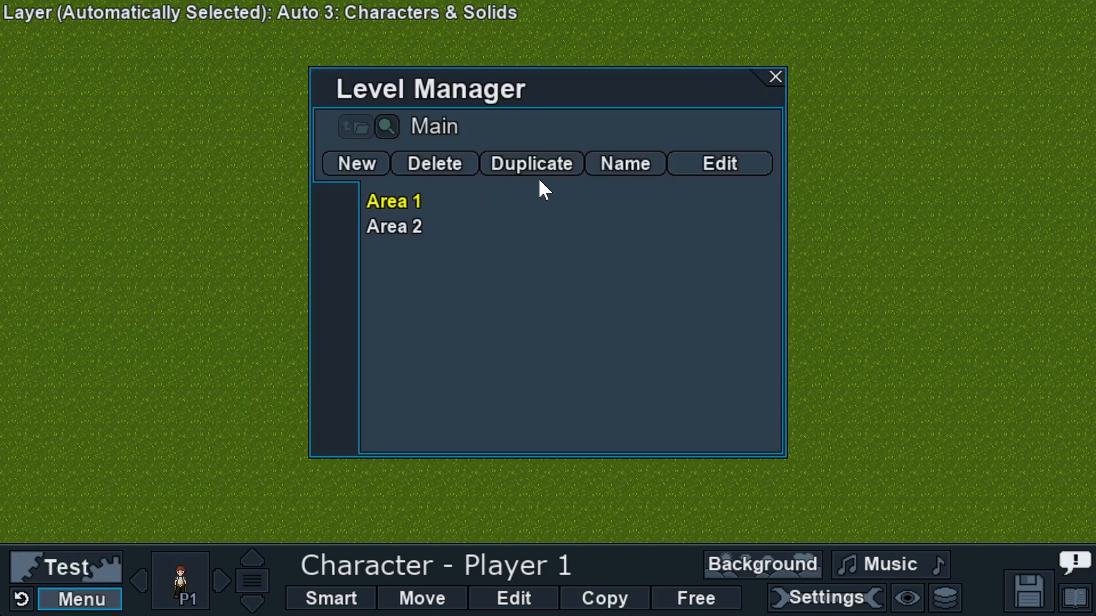
pyautogui.click(717, 164)
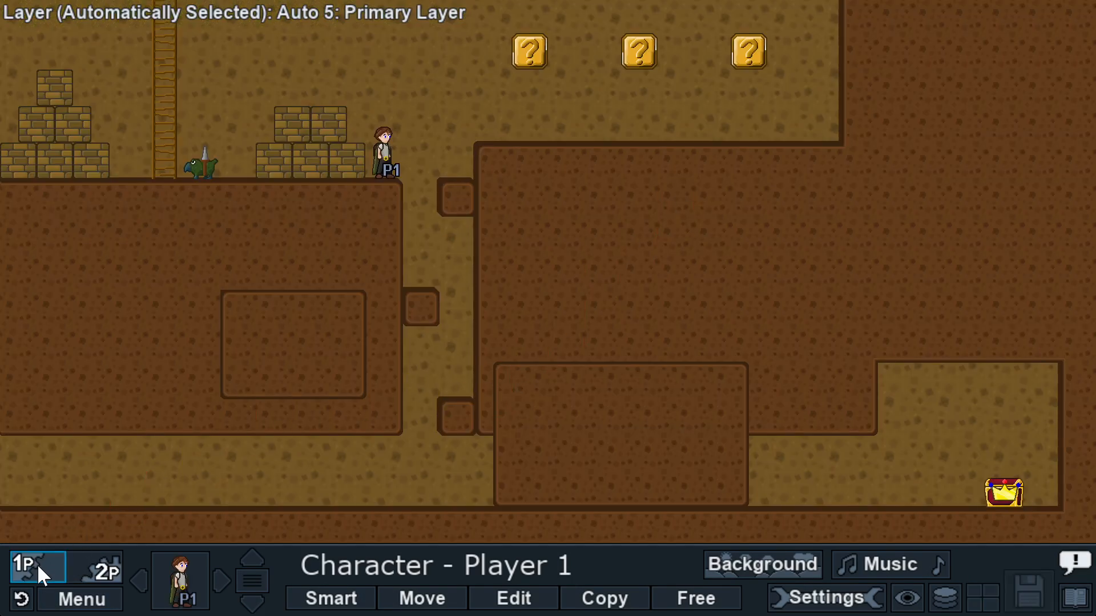
# Step: Test-play Area 1 from spawn 1, walking through the cave to open the treasure chest
pyautogui.click(37, 564)
pyautogui.click(538, 345)
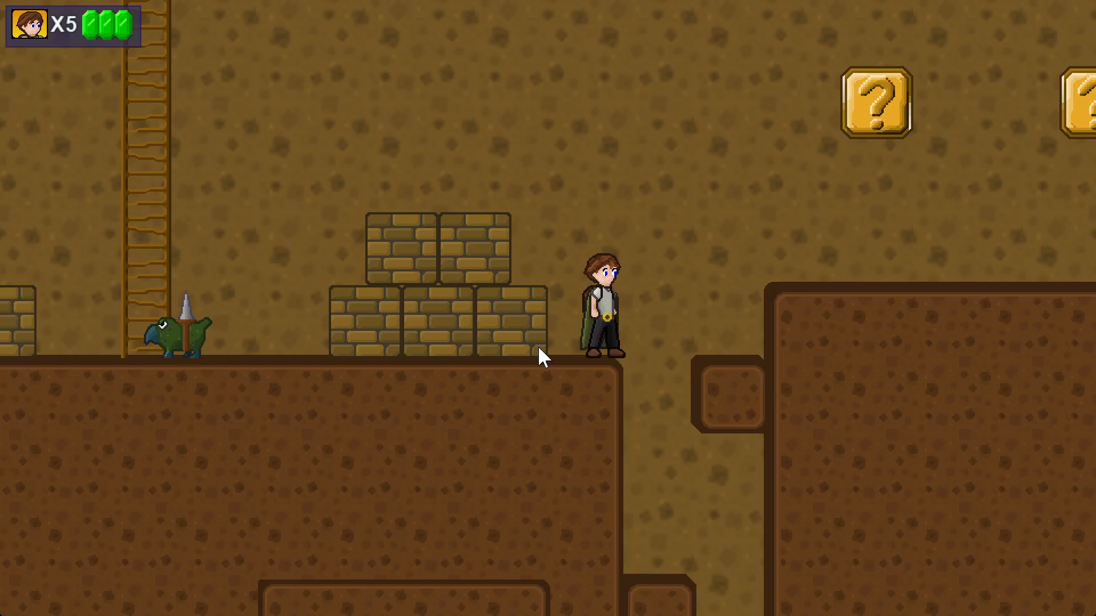
pyautogui.press('Right')
pyautogui.press('Right')
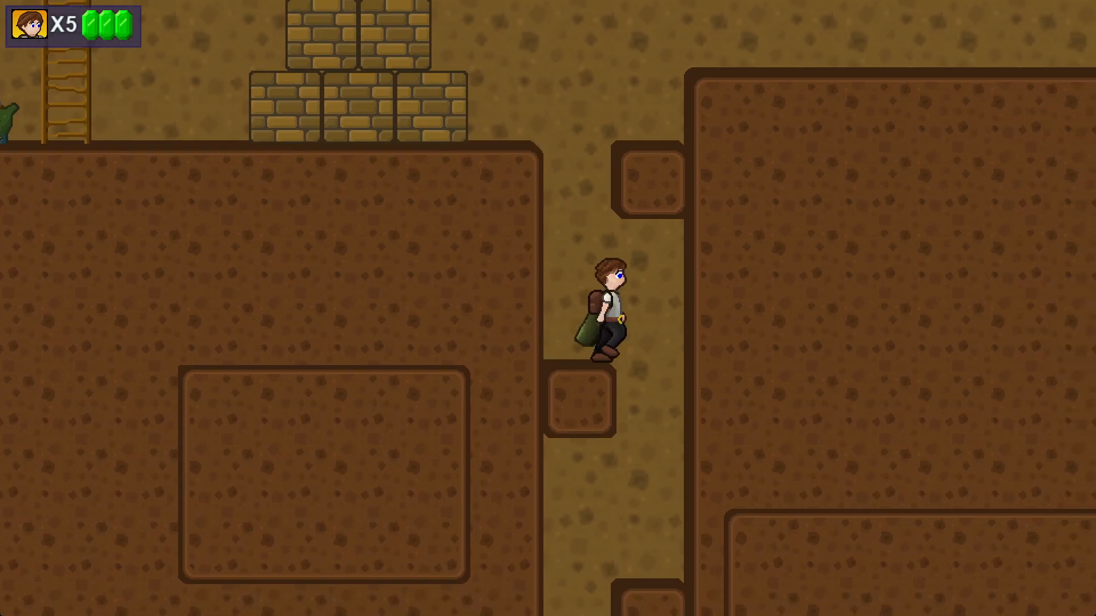
pyautogui.press('Left')
pyautogui.press('Right')
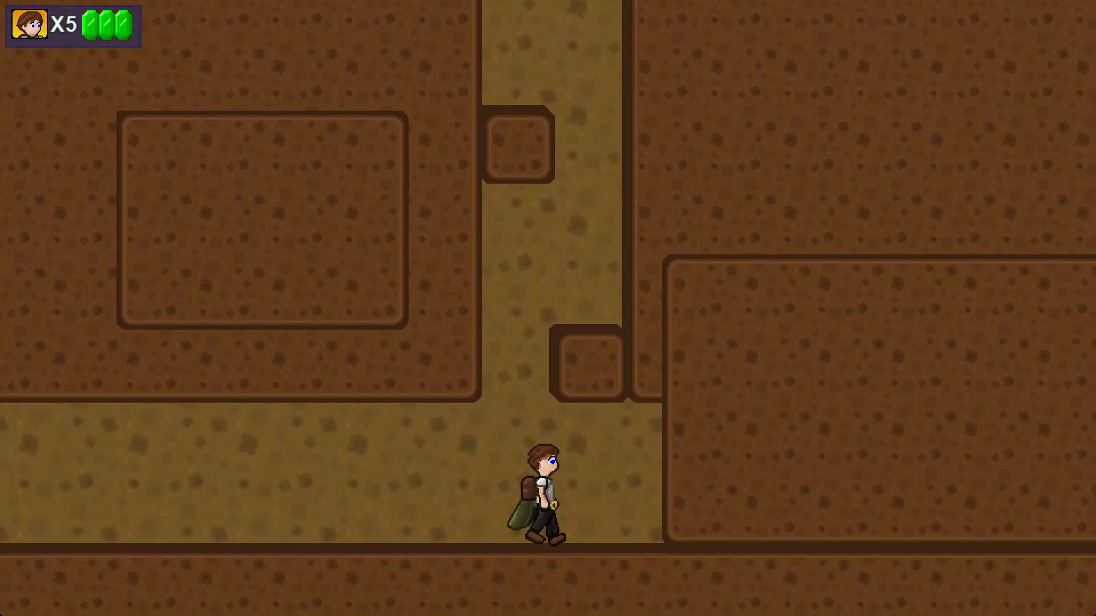
pyautogui.press('Right')
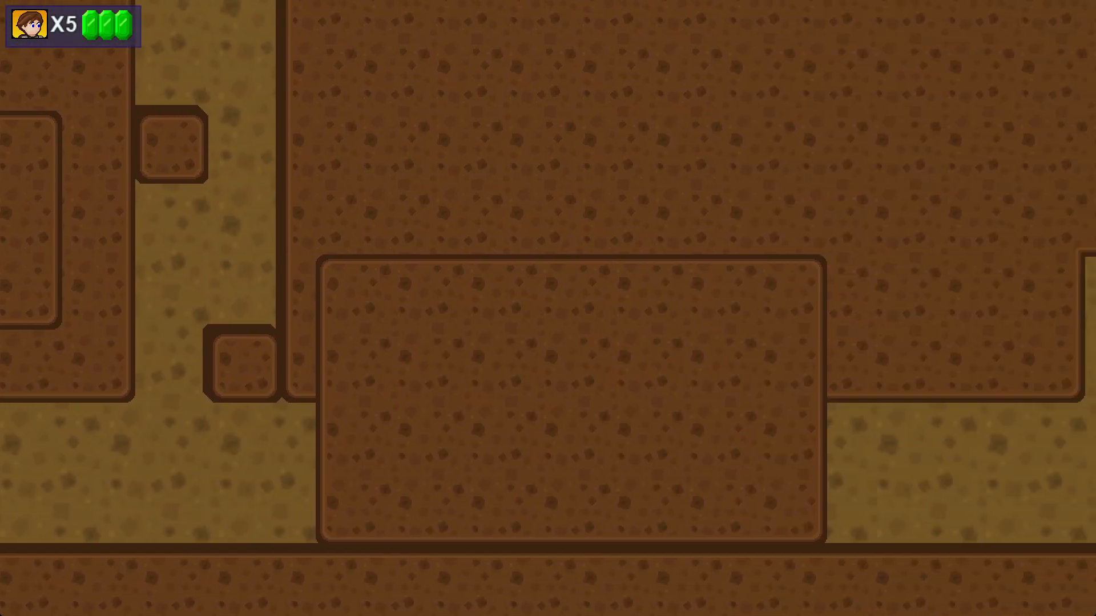
pyautogui.press('Right')
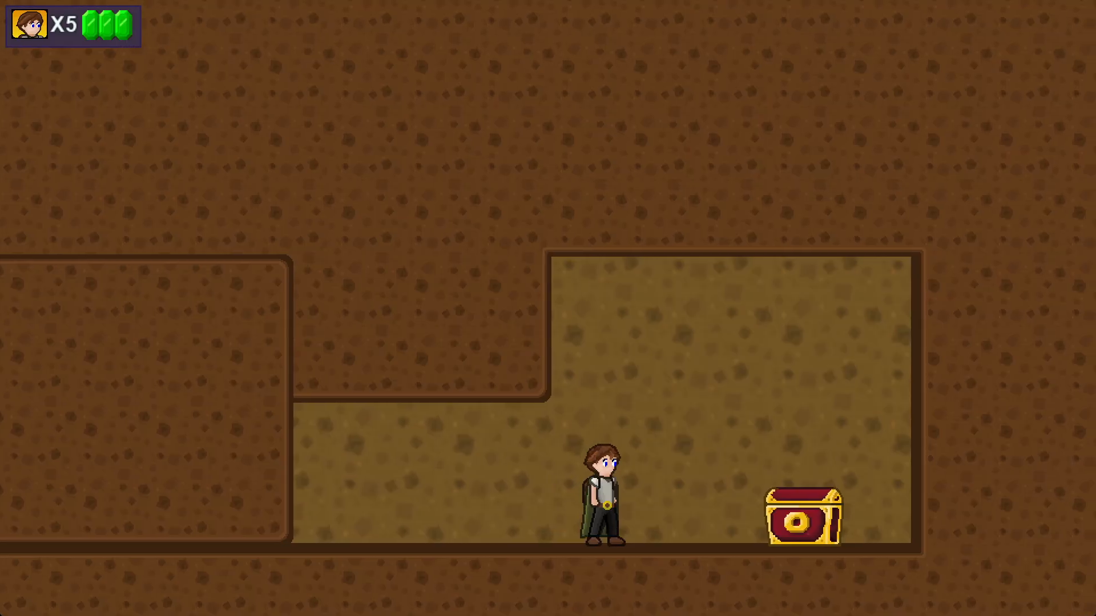
pyautogui.press('Right')
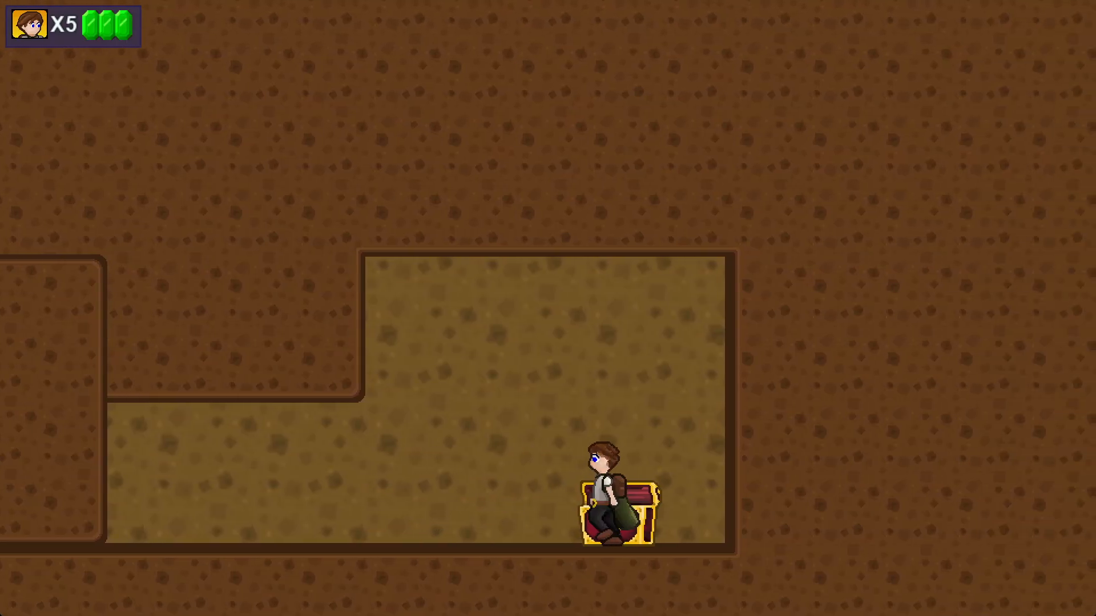
pyautogui.press('Left')
pyautogui.press('Right')
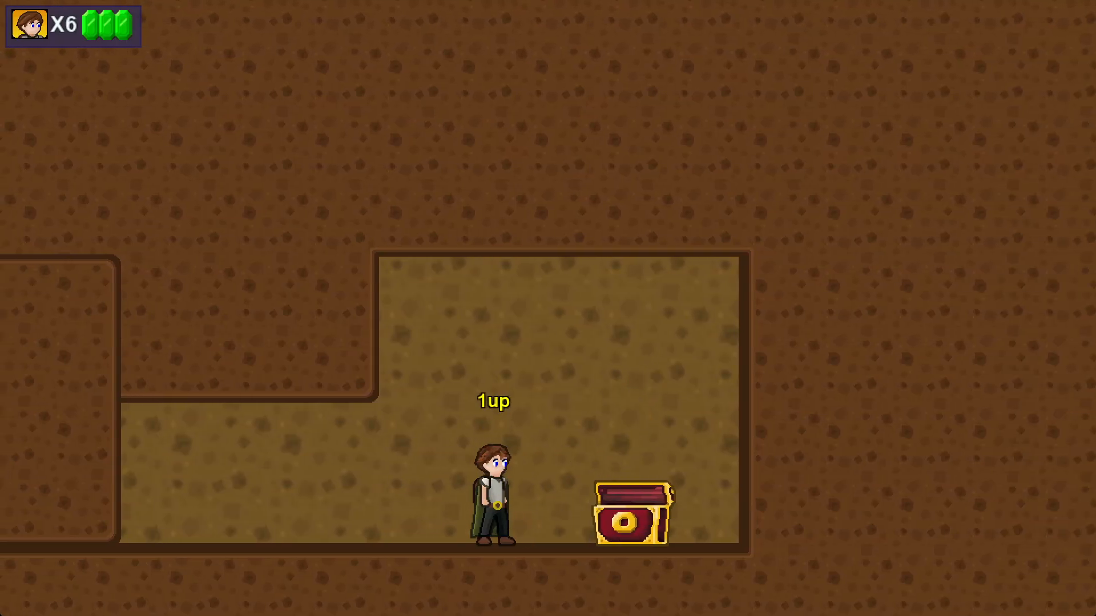
pyautogui.press('Escape')
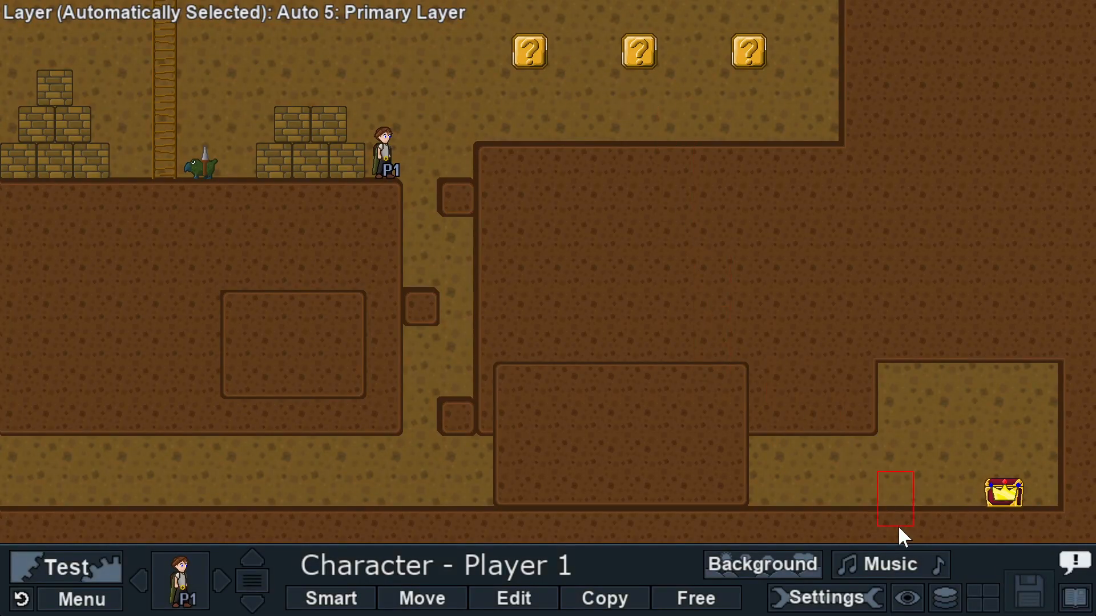
# Step: Select the Boxes and enemies layer, then test-play from spawn 1 toward the ladder
pyautogui.click(945, 598)
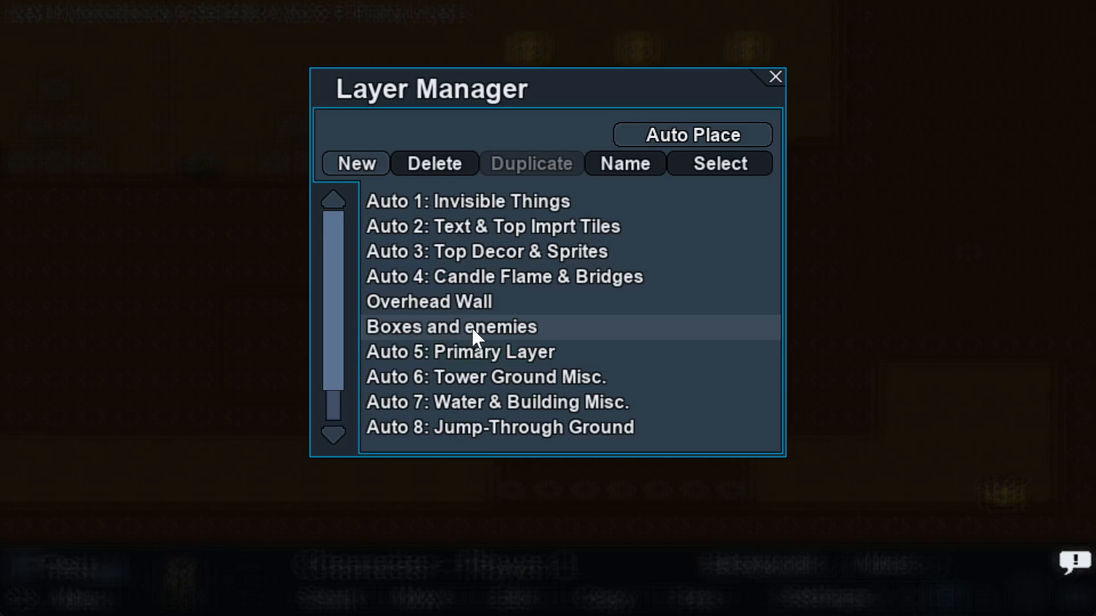
pyautogui.click(508, 327)
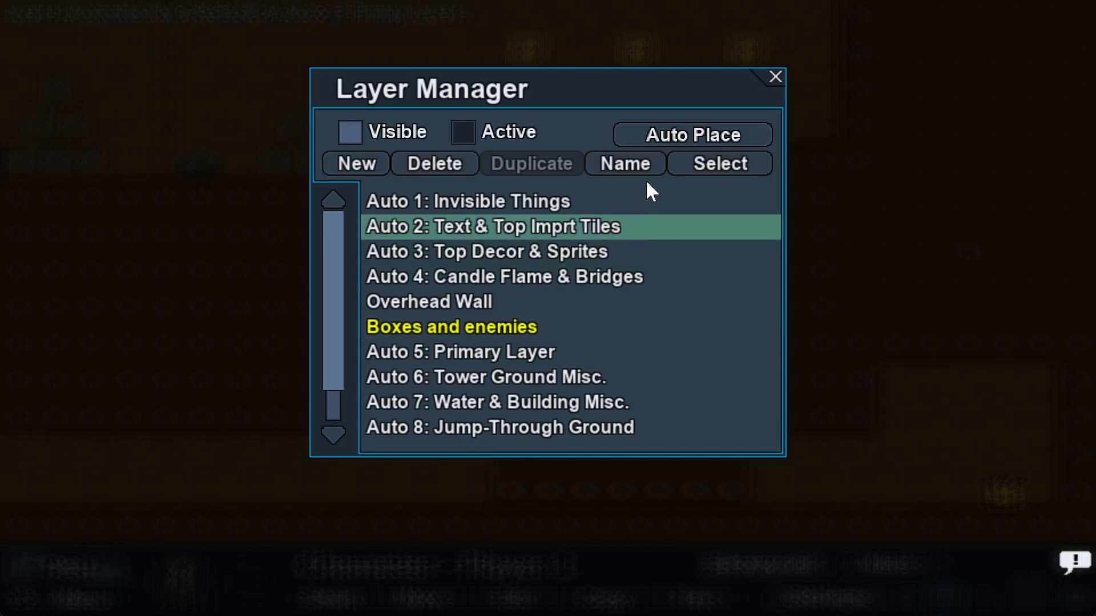
pyautogui.click(765, 83)
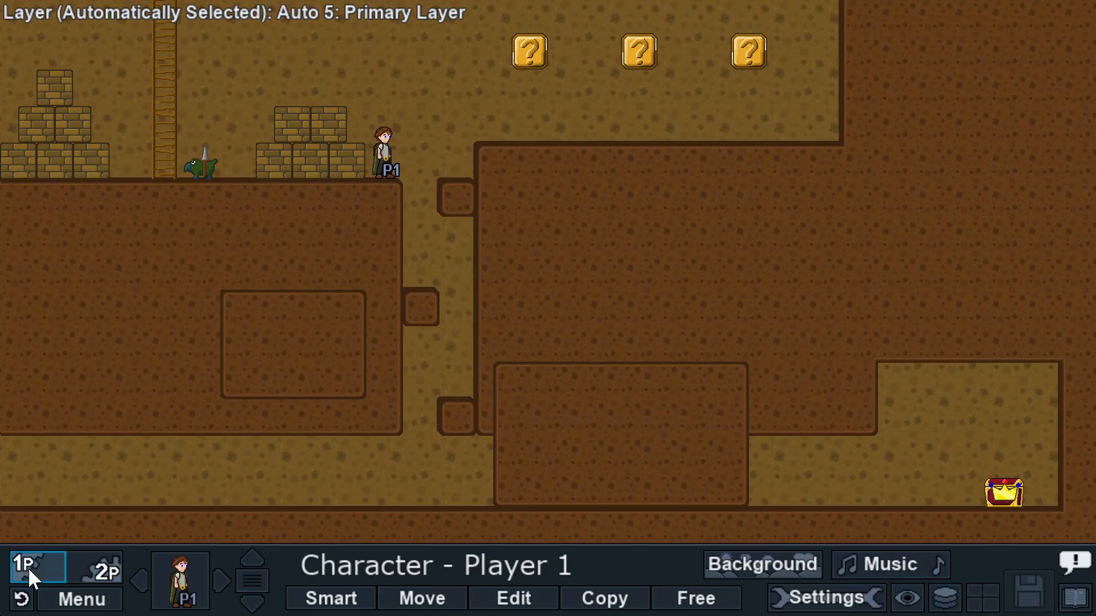
pyautogui.click(28, 567)
pyautogui.click(507, 344)
pyautogui.press('Left')
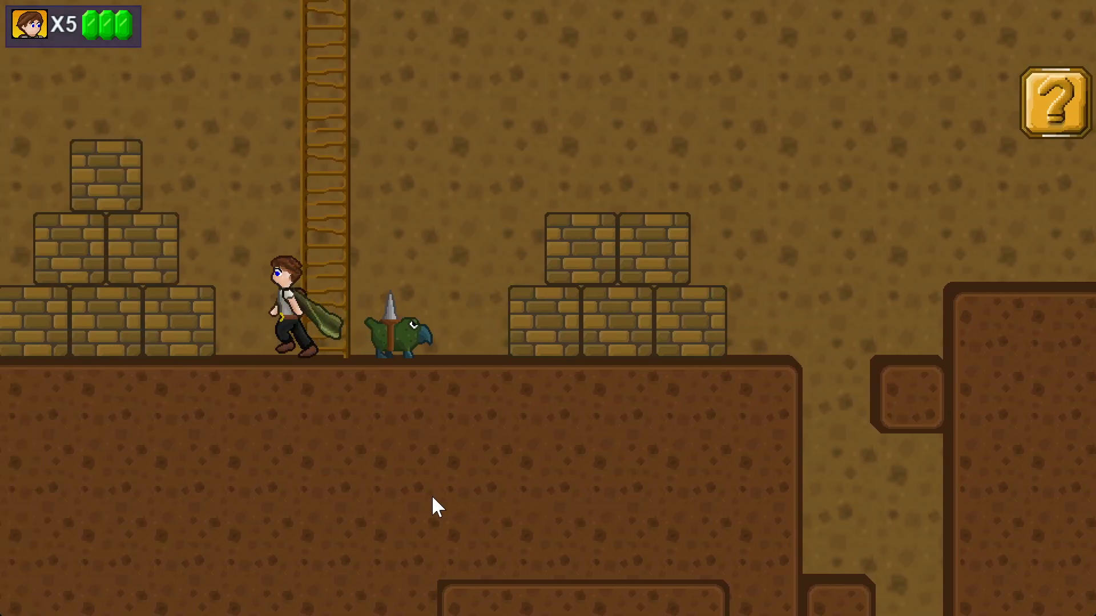
pyautogui.press('Right')
pyautogui.press('Escape')
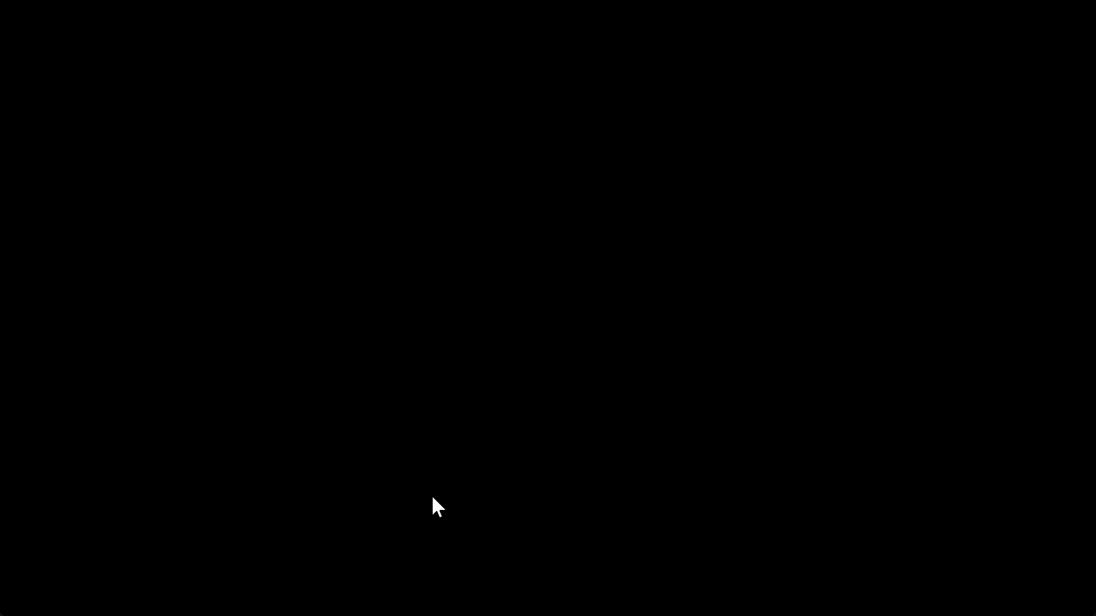
# Step: Hide the Boxes and enemies layer in the Layer Manager
pyautogui.click(947, 598)
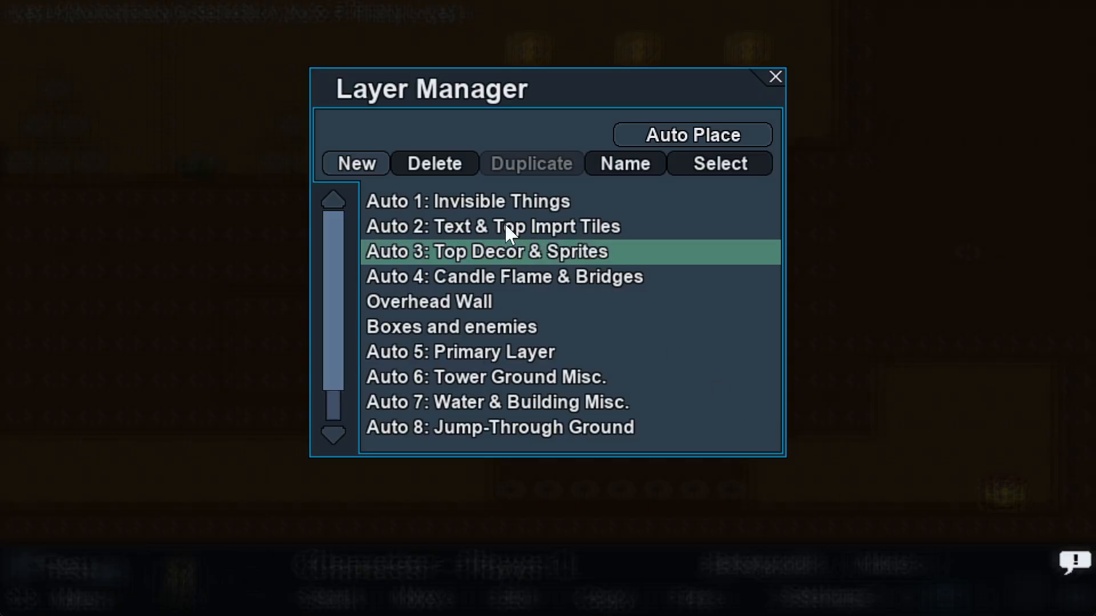
pyautogui.click(460, 331)
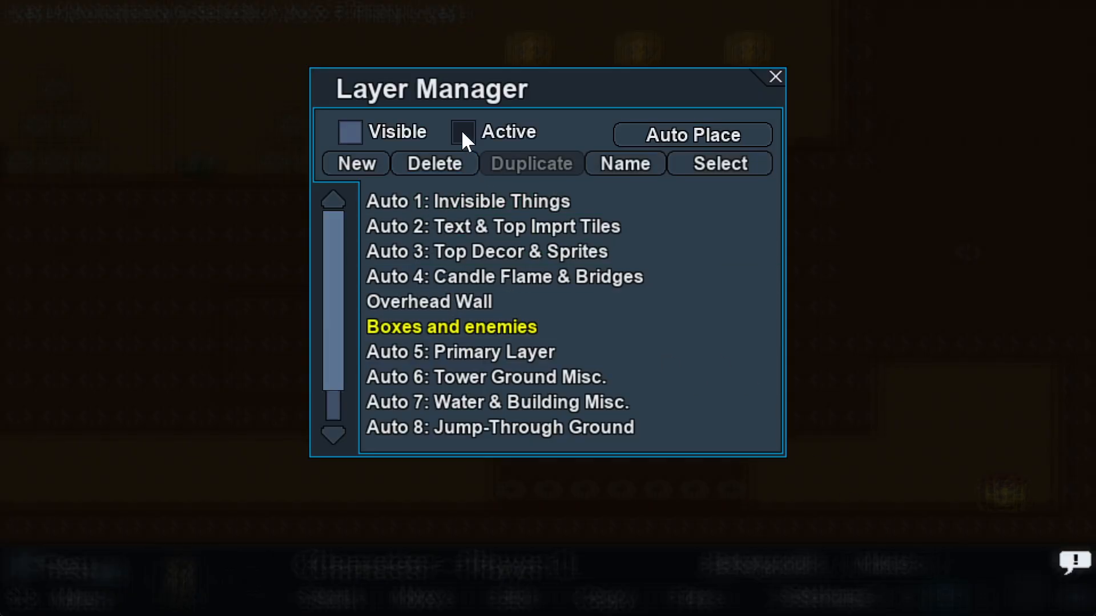
pyautogui.click(351, 135)
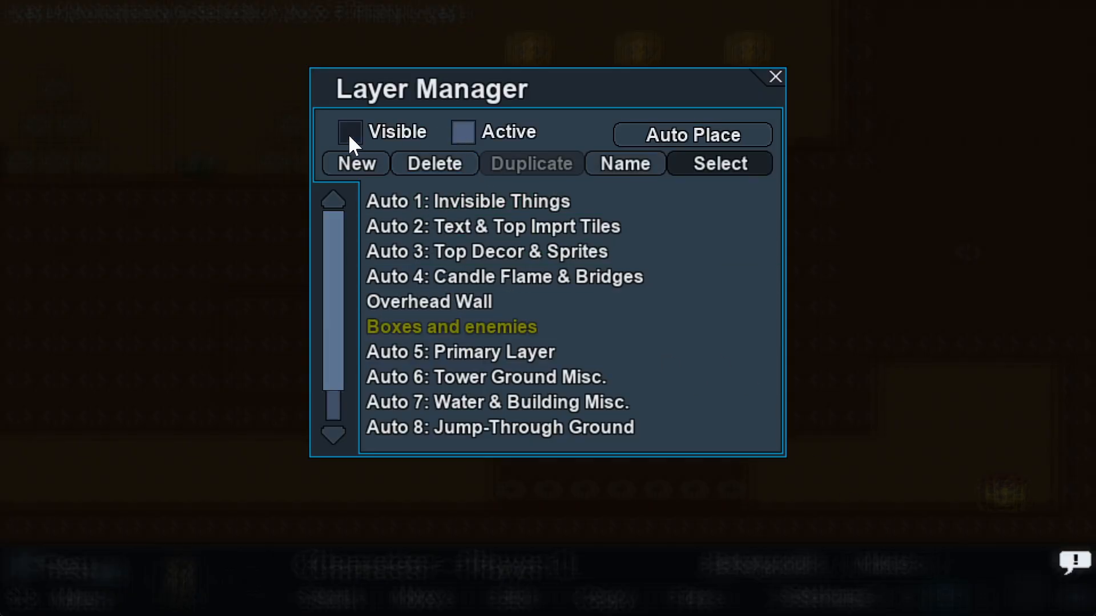
pyautogui.click(774, 77)
# Step: Test-play the cave from spawn ID 1, moving beside the ladder and jumping, then exit
pyautogui.click(29, 570)
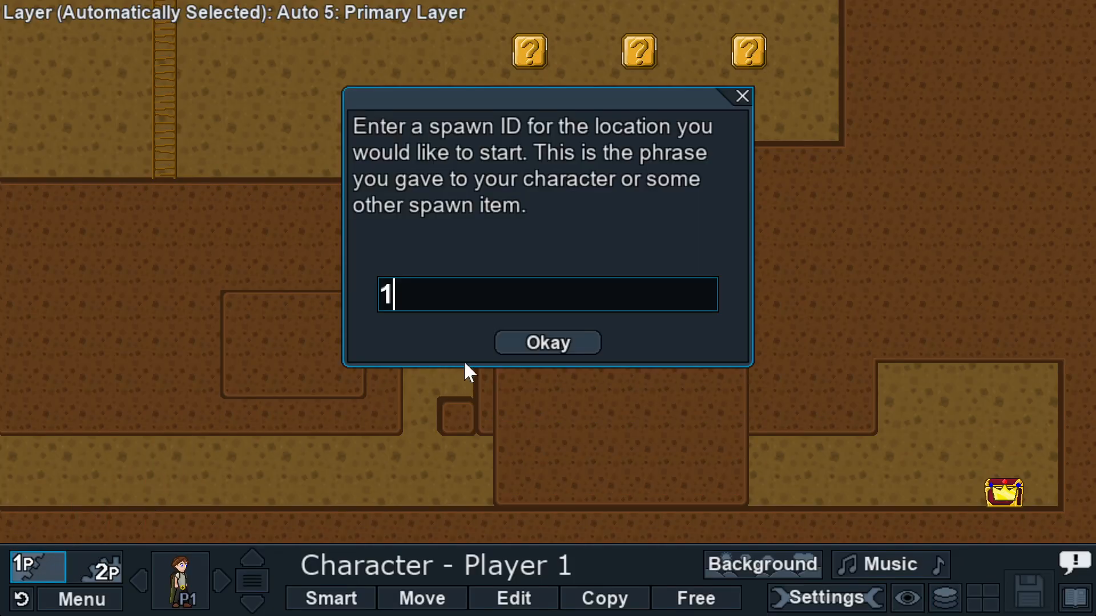
pyautogui.click(547, 342)
pyautogui.press('Left')
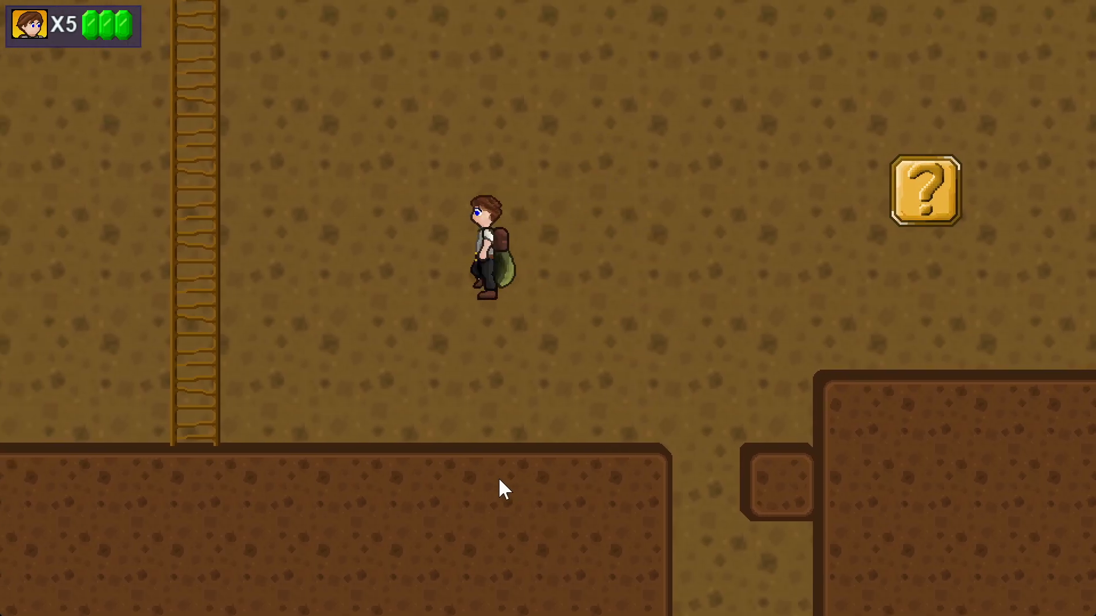
pyautogui.press('Right')
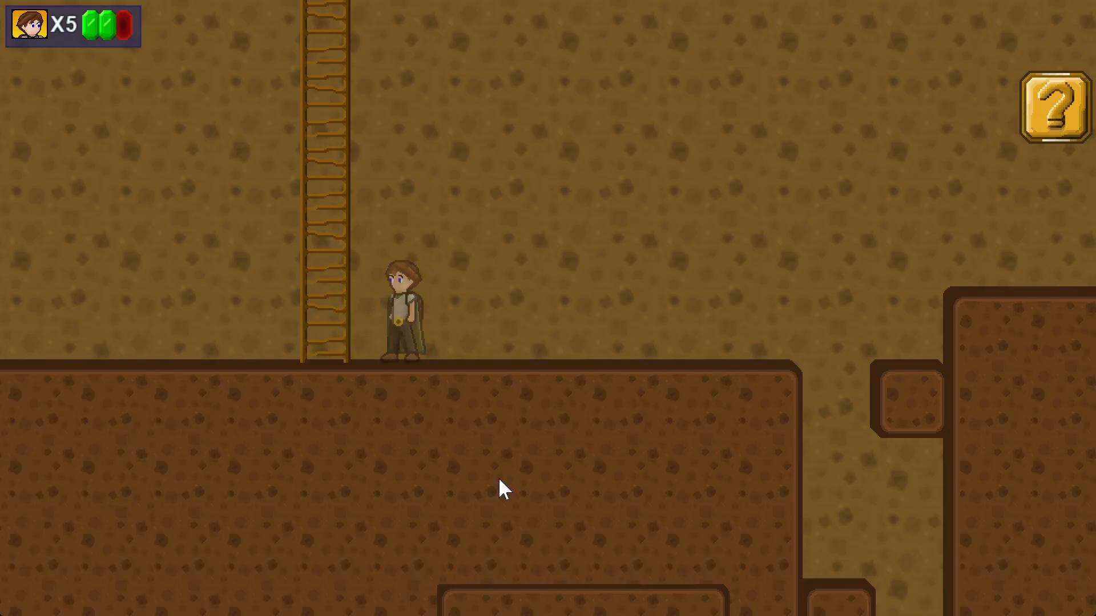
pyautogui.press('space')
pyautogui.press('Escape')
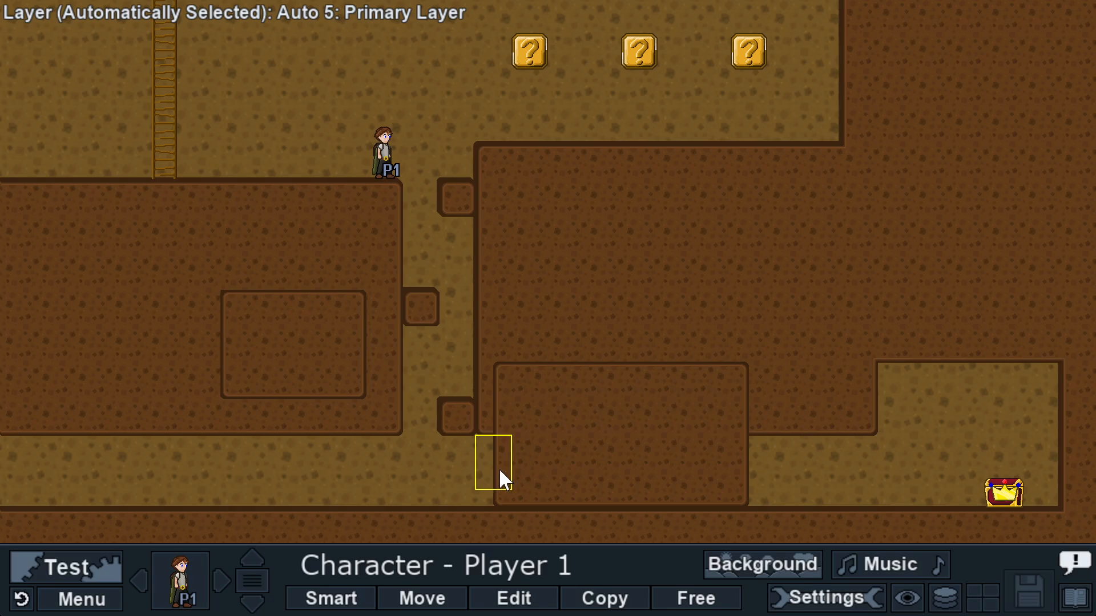
# Step: Load Area 2, the dark stone dungeon level, from the Level Manager
pyautogui.click(86, 600)
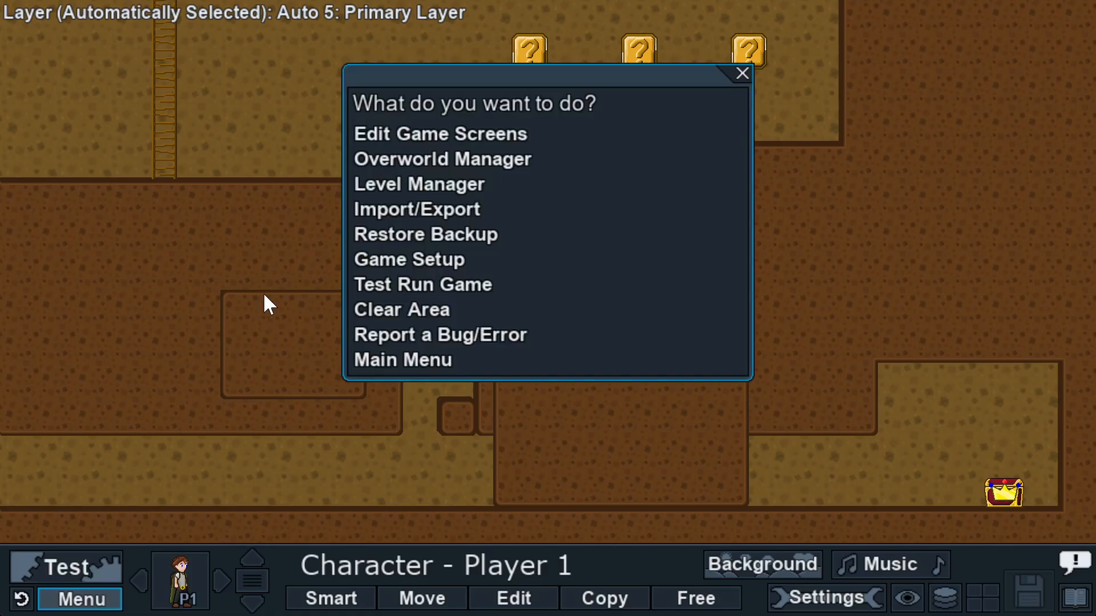
pyautogui.click(386, 187)
pyautogui.doubleClick(405, 230)
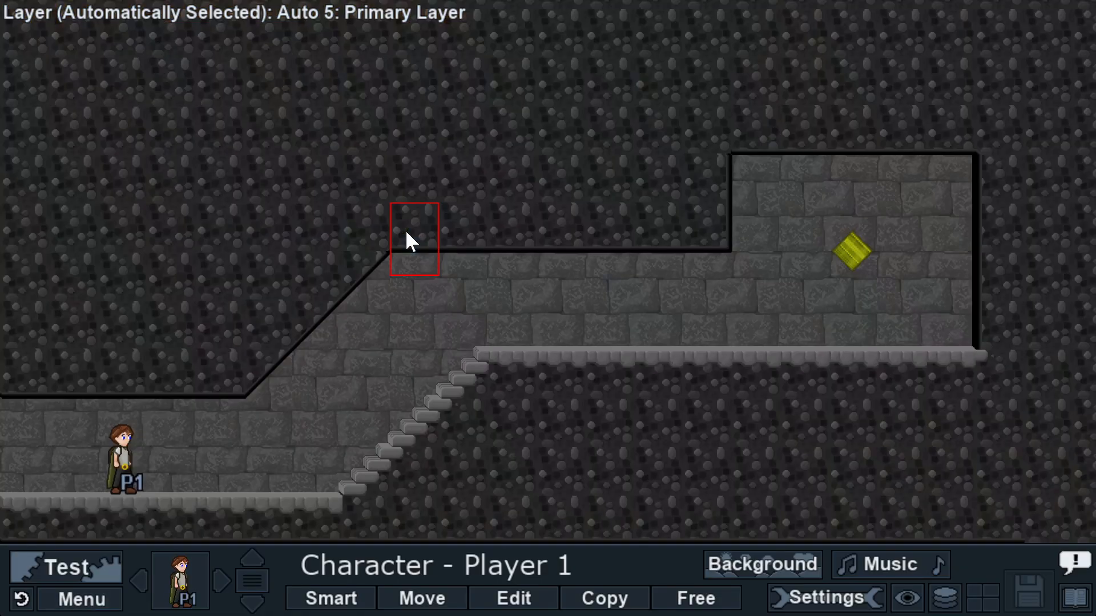
# Step: Test-play Area 2 from spawn 1, running up the stone stairs and climbing the gem-lined ladder
pyautogui.click(74, 549)
pyautogui.click(546, 344)
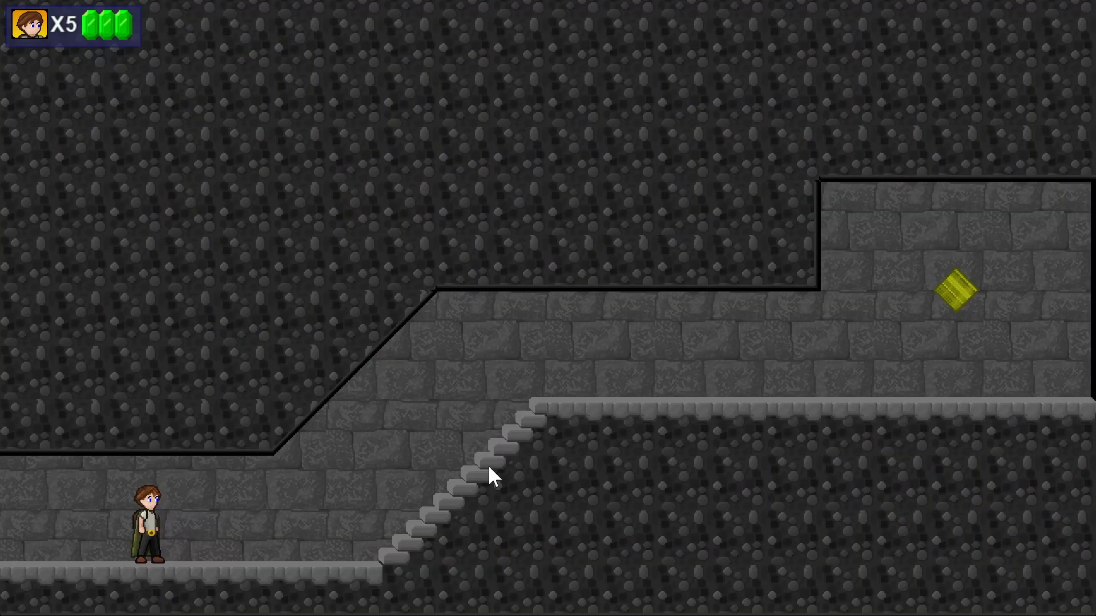
pyautogui.press('Right')
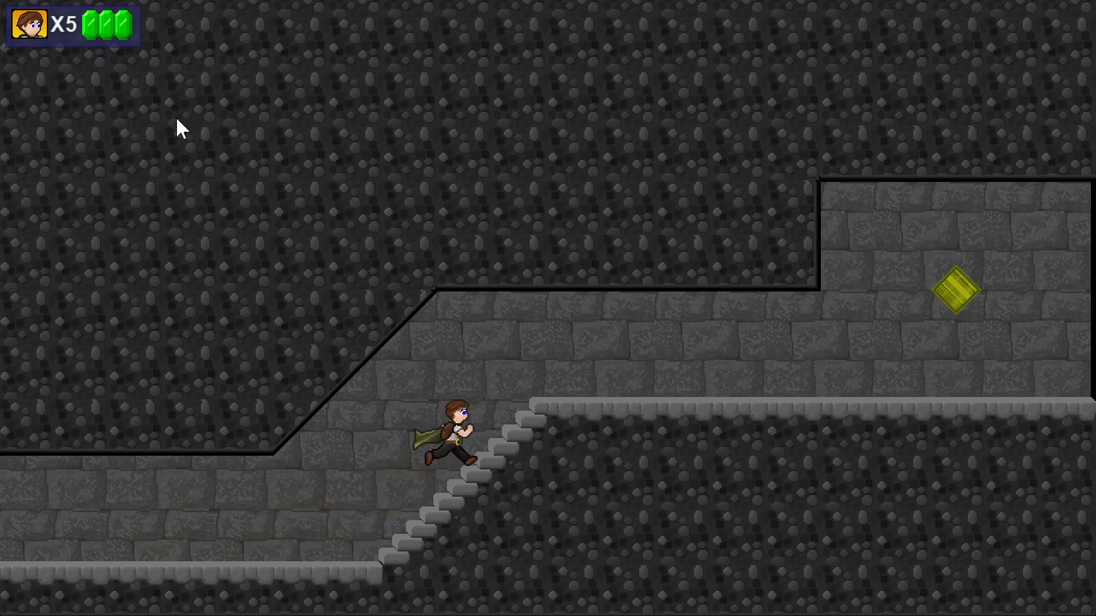
pyautogui.press('Right')
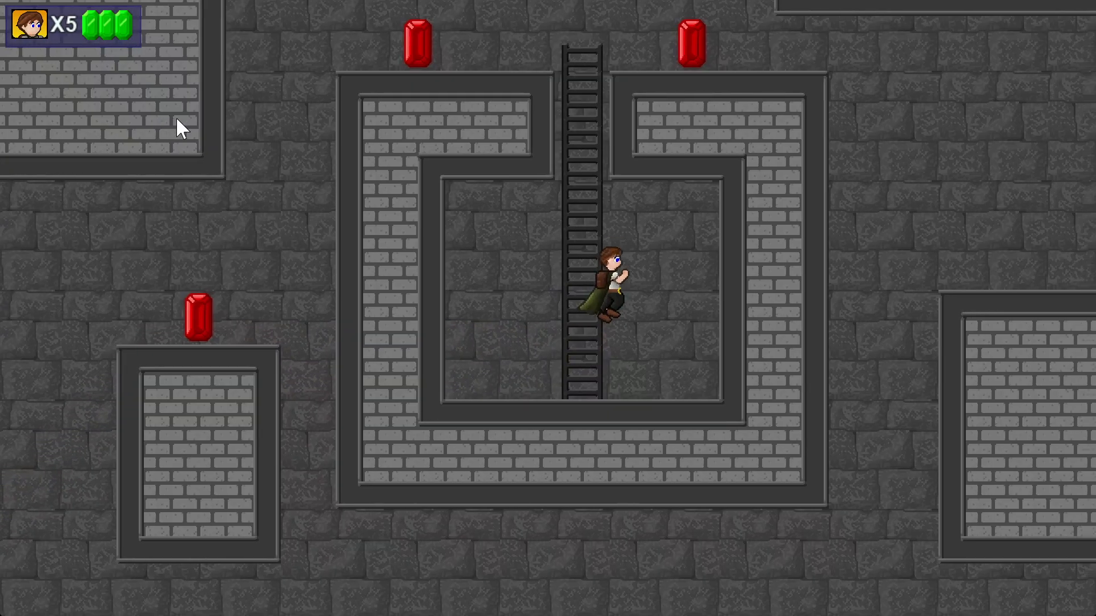
pyautogui.press('Right')
pyautogui.press('Right')
pyautogui.press('Left')
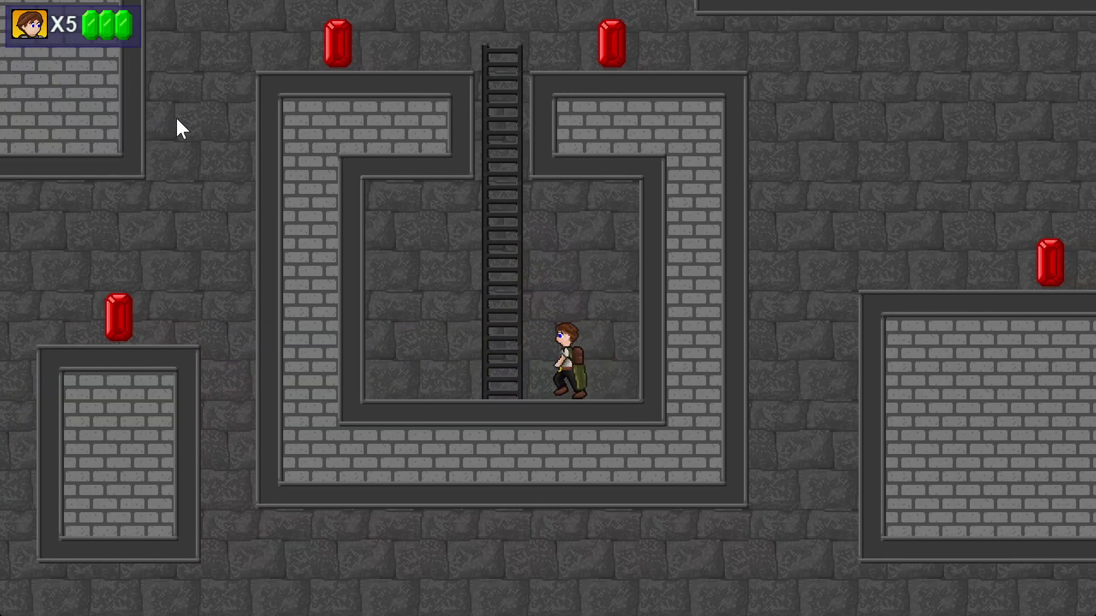
pyautogui.press('Left')
pyautogui.press('Up')
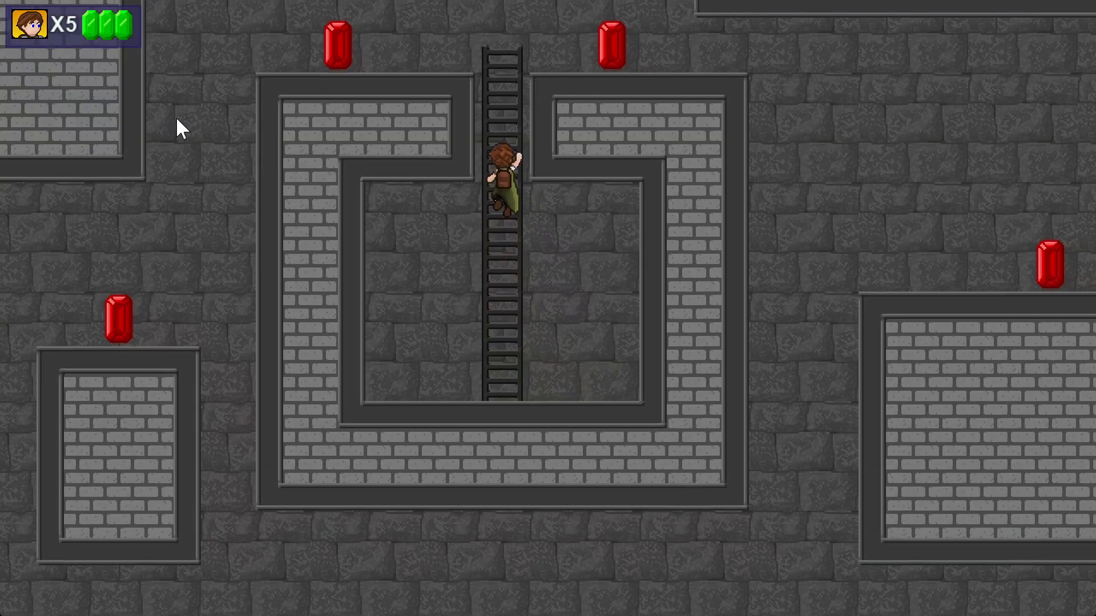
pyautogui.press('Up')
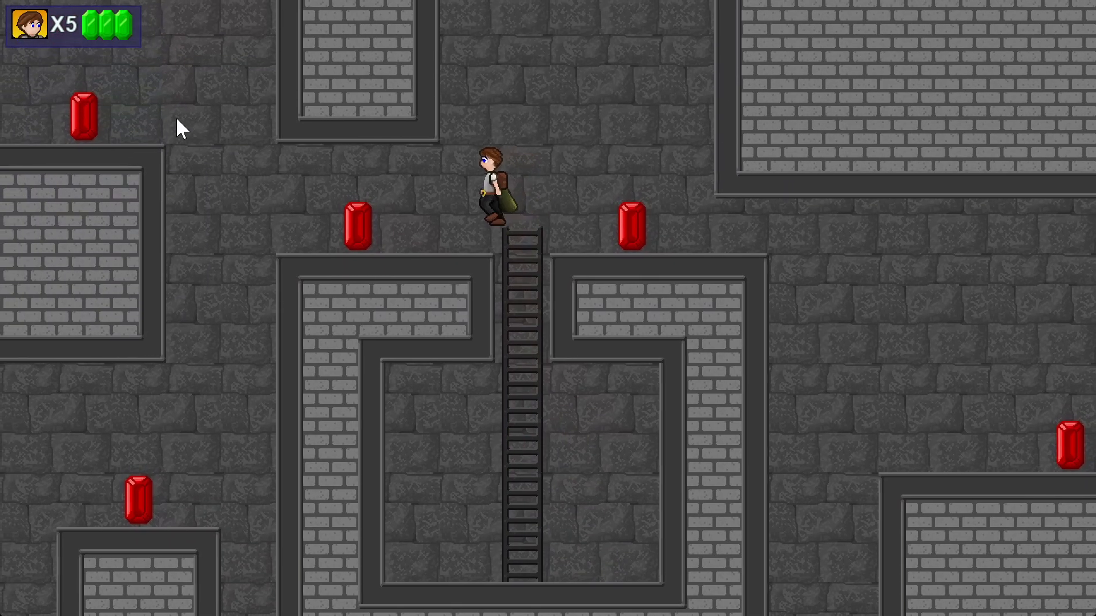
pyautogui.press('Left')
pyautogui.press('Escape')
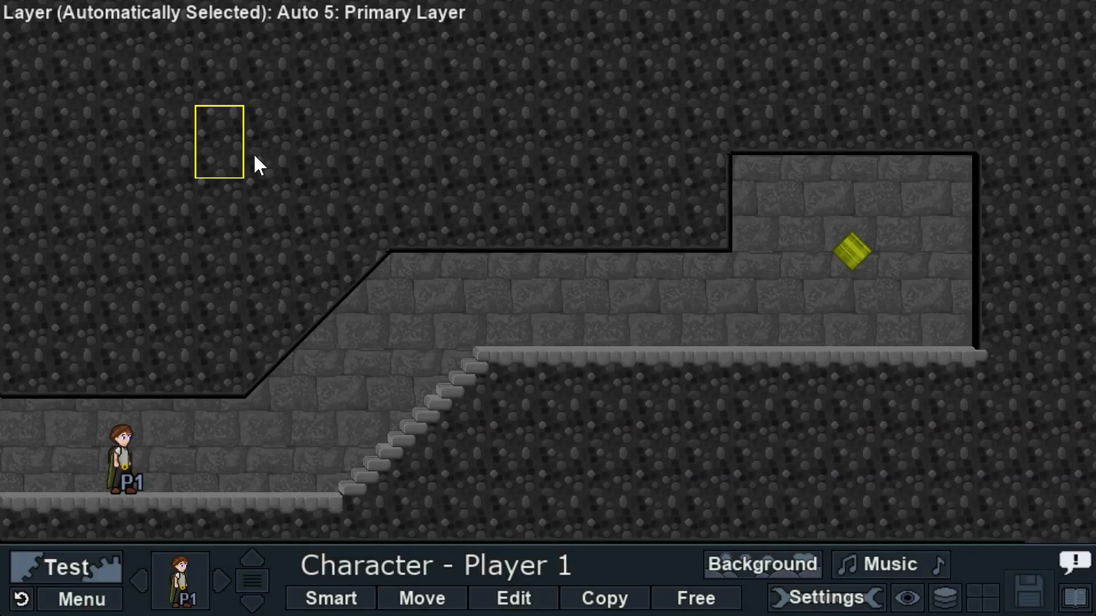
pyautogui.moveTo(728, 246); pyautogui.dragTo(518, 317, button='middle')
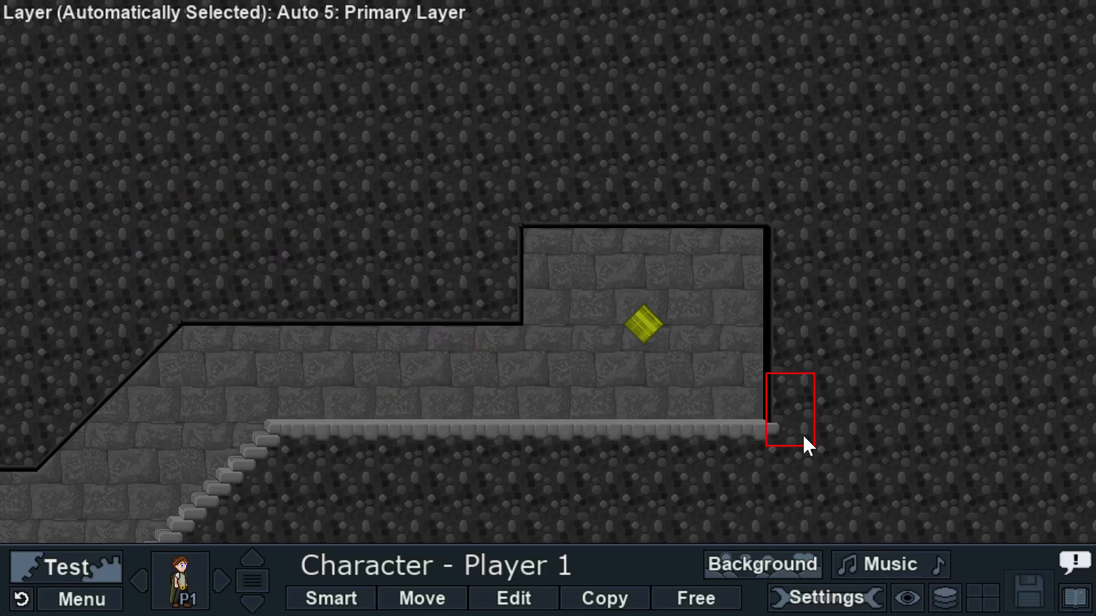